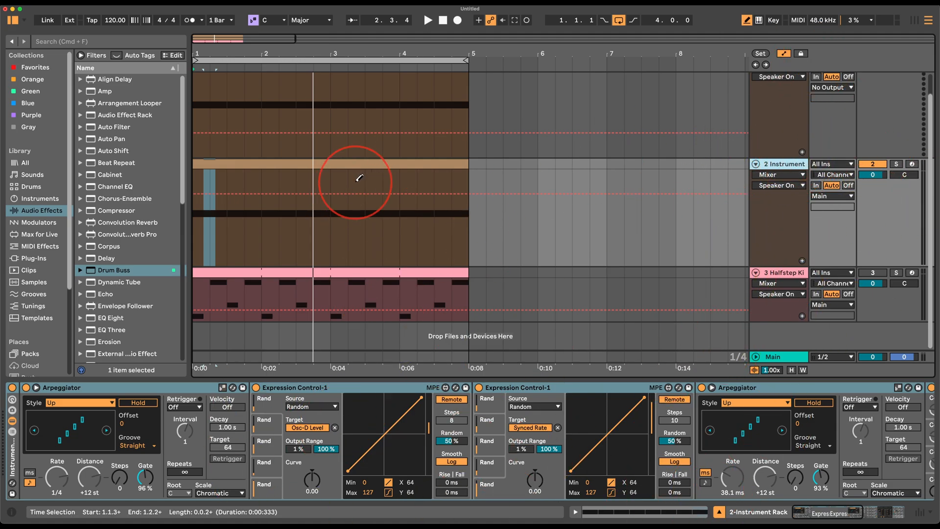
Play track 2's instrument clip briefly to hear the arpeggios.
{"action": "left_click", "coordinate": [347, 163]}
{"action": "key", "text": "space"}
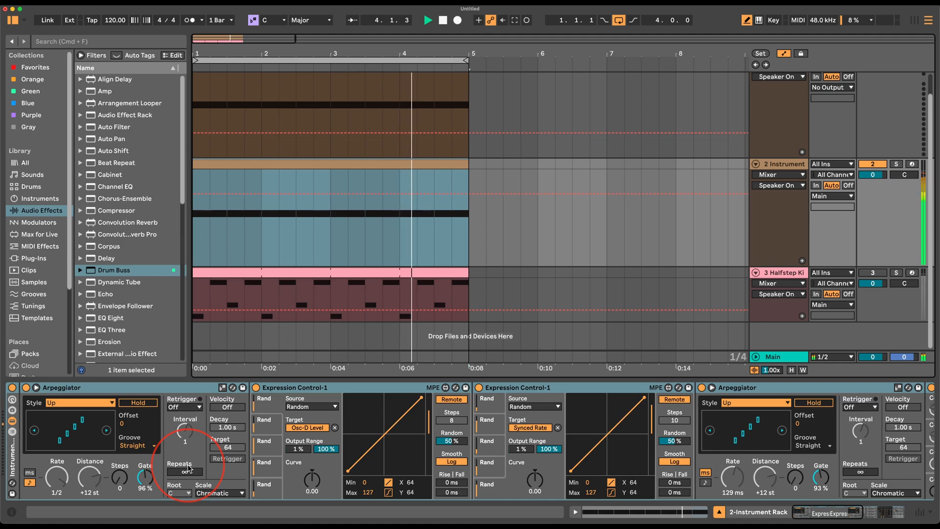
{"action": "key", "text": "space"}
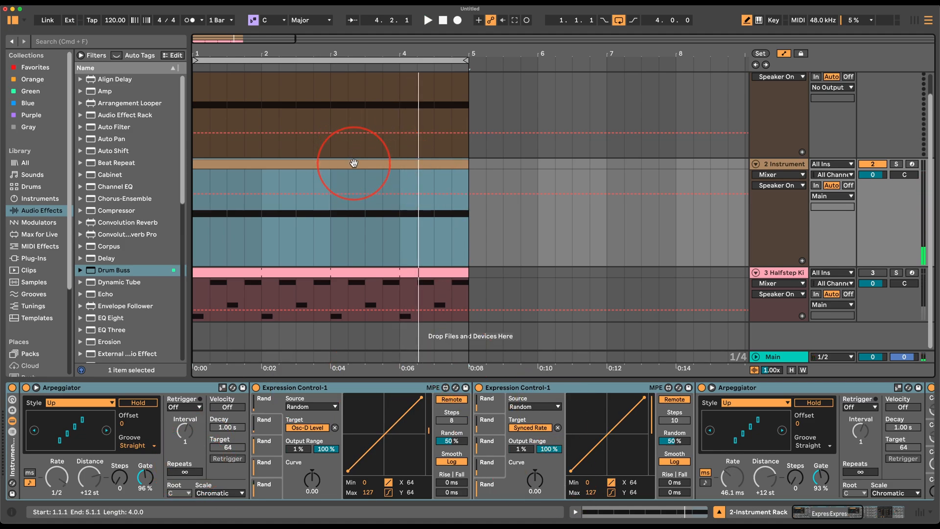
Inspect both Expression Control devices and the Operator synth's full settings.
{"action": "left_click", "coordinate": [669, 164]}
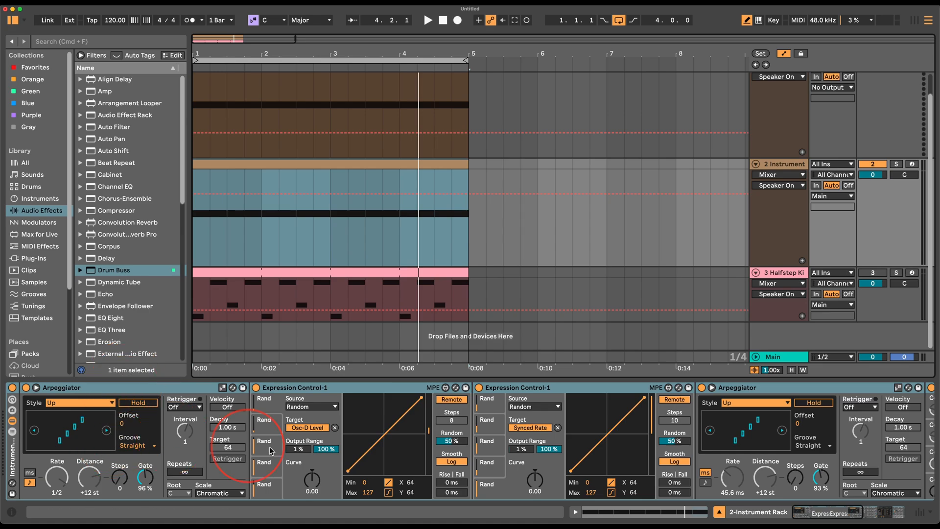
{"action": "scroll", "coordinate": [237, 462], "scroll_direction": "right", "scroll_amount": 6}
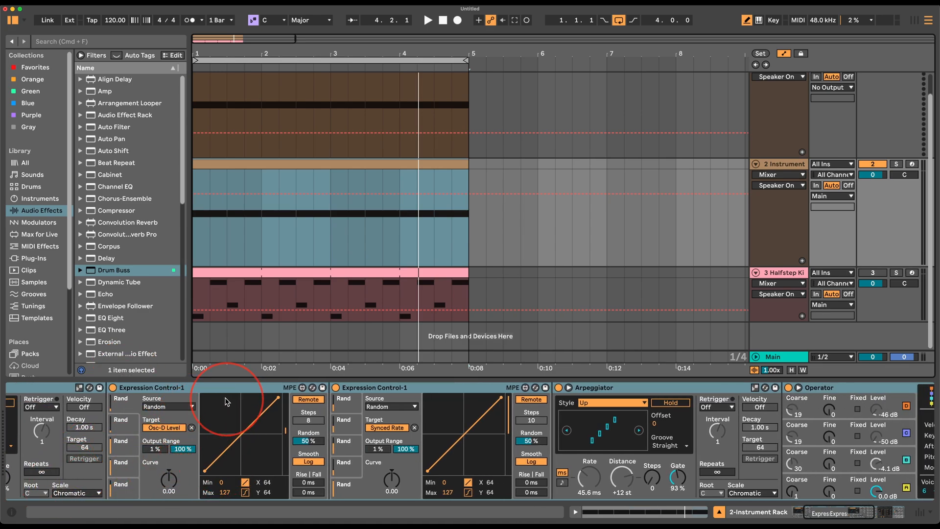
{"action": "left_click", "coordinate": [212, 387]}
{"action": "left_click", "coordinate": [435, 388]}
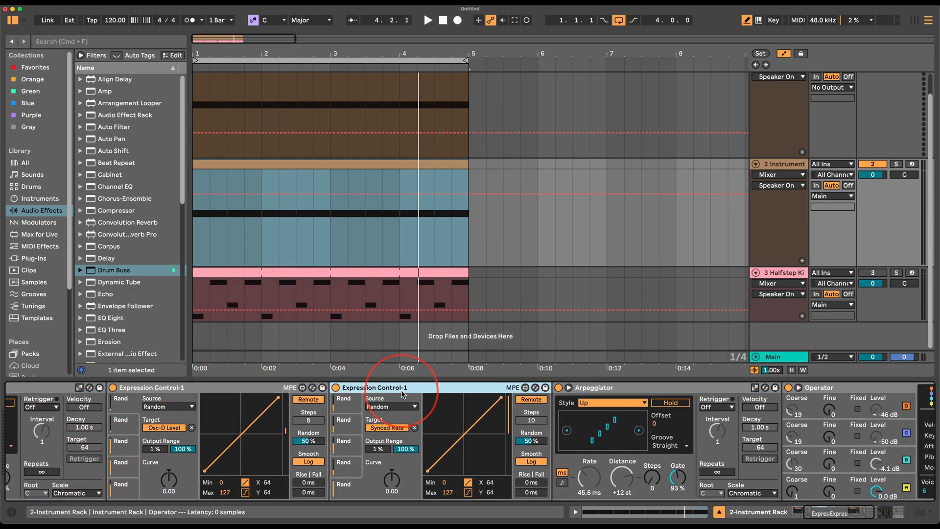
{"action": "left_click", "coordinate": [240, 393]}
{"action": "left_click", "coordinate": [849, 412]}
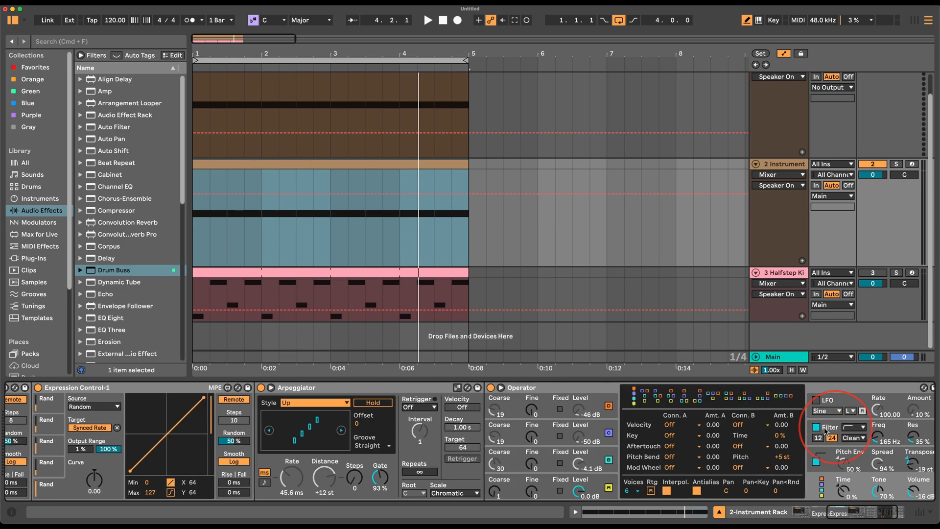
{"action": "scroll", "coordinate": [439, 466], "scroll_direction": "left", "scroll_amount": 3}
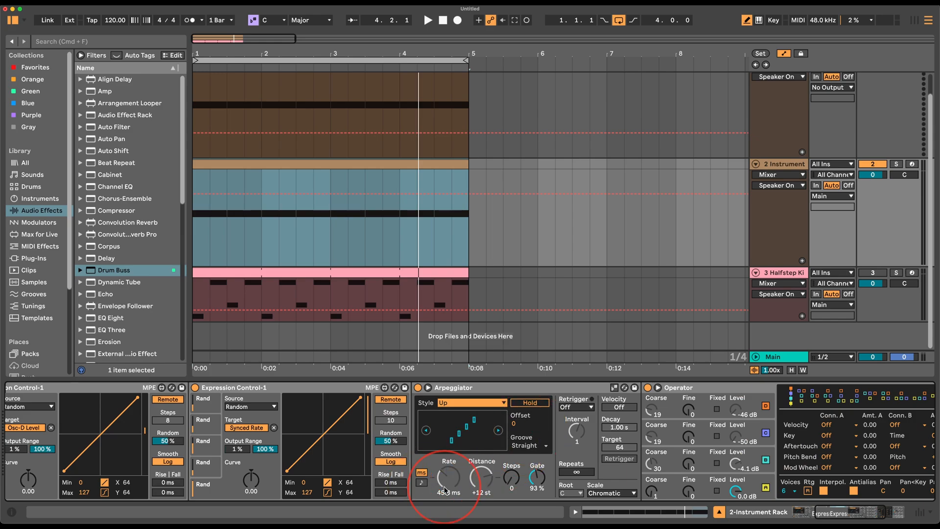
{"action": "scroll", "coordinate": [296, 489], "scroll_direction": "left", "scroll_amount": 5}
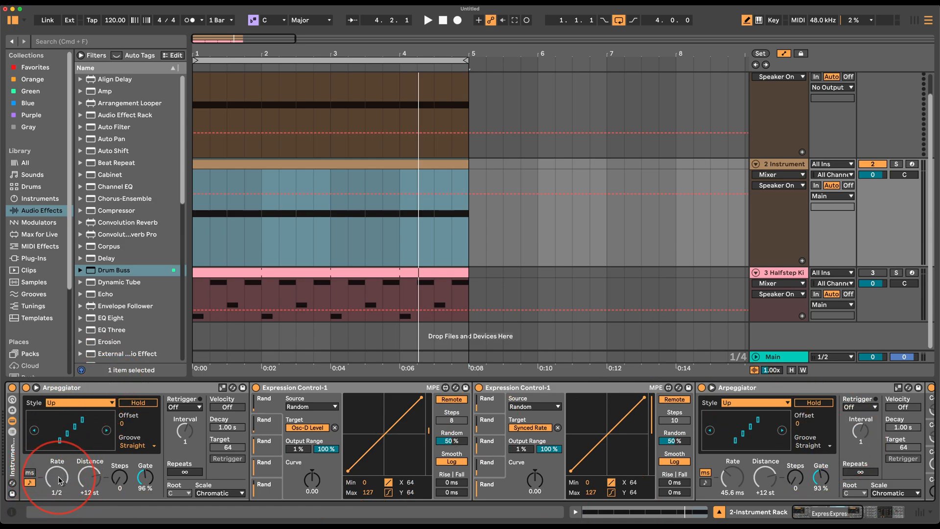
Play from bar 1 while inspecting the second arpeggiator.
{"action": "key", "text": "space"}
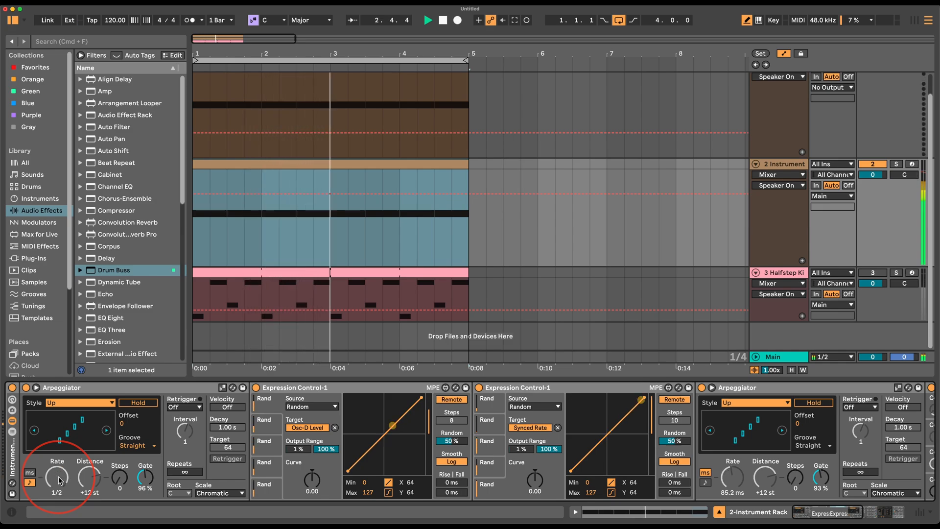
{"action": "left_click", "coordinate": [739, 388]}
{"action": "scroll", "coordinate": [734, 431], "scroll_direction": "right", "scroll_amount": 5}
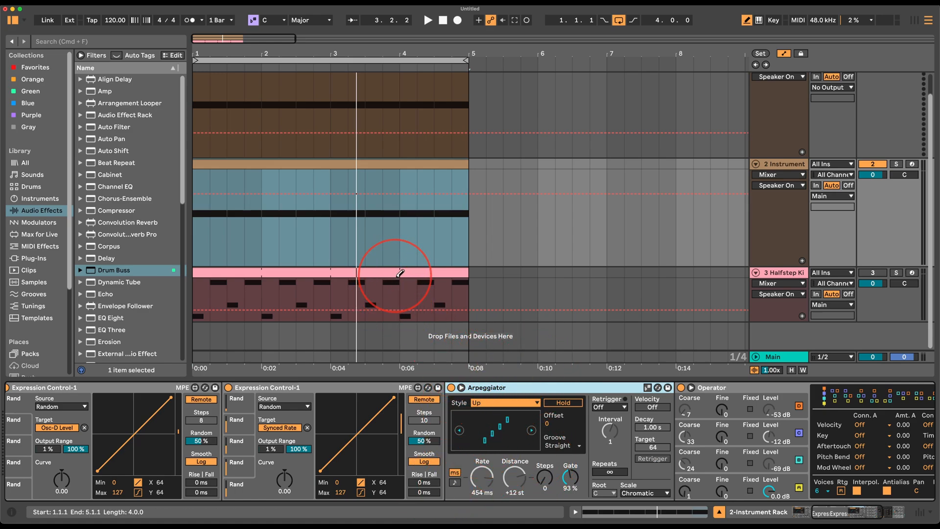
{"action": "scroll", "coordinate": [441, 489], "scroll_direction": "left", "scroll_amount": 5}
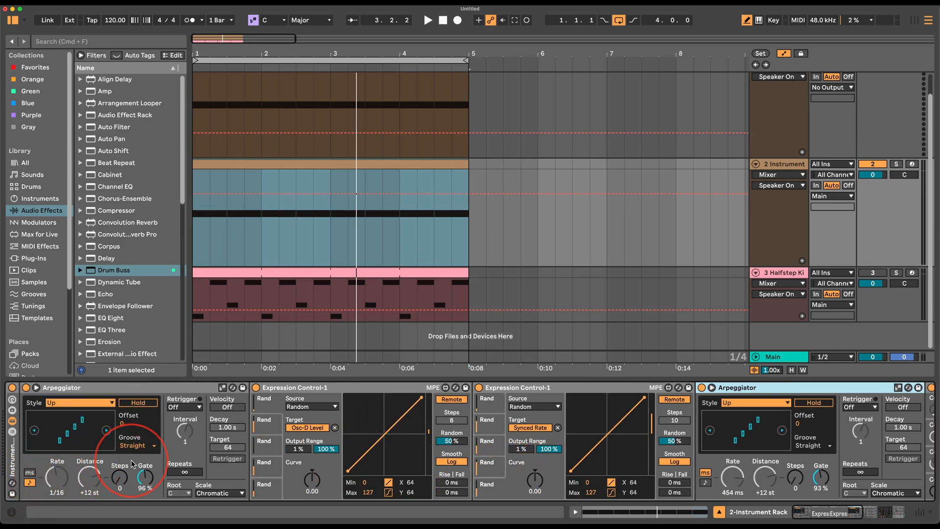
Switch the first arpeggiator's rate to milliseconds, lower it, and replay from bar 1.
{"action": "left_click", "coordinate": [33, 472]}
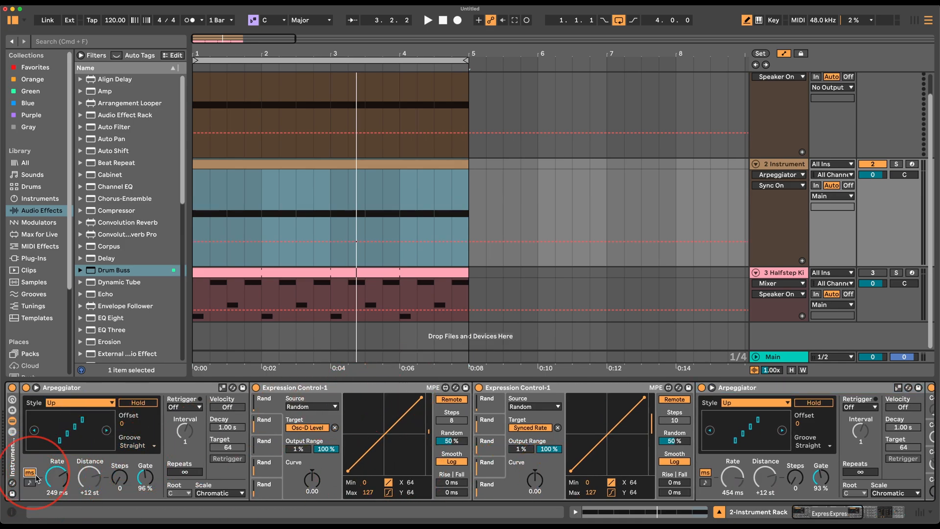
{"action": "key", "text": "space"}
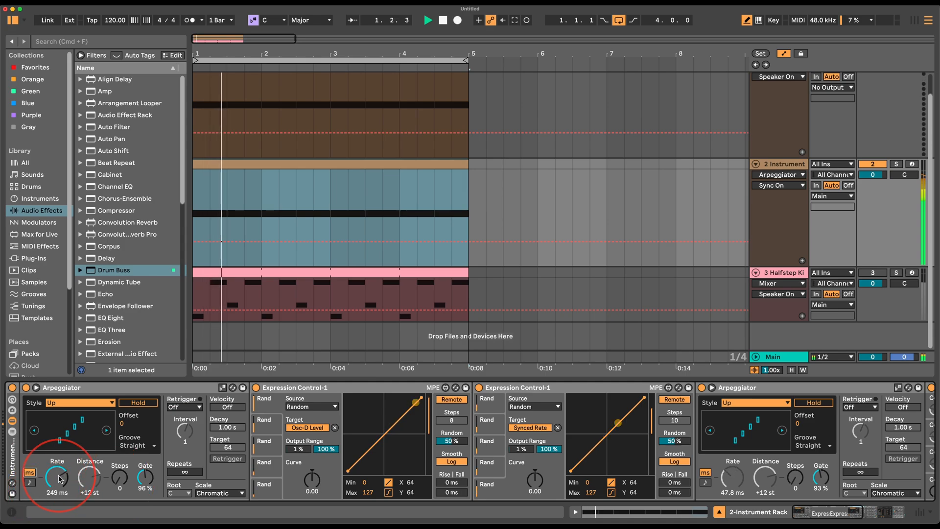
{"action": "left_click_drag", "start_coordinate": [57, 482], "coordinate": [41, 486]}
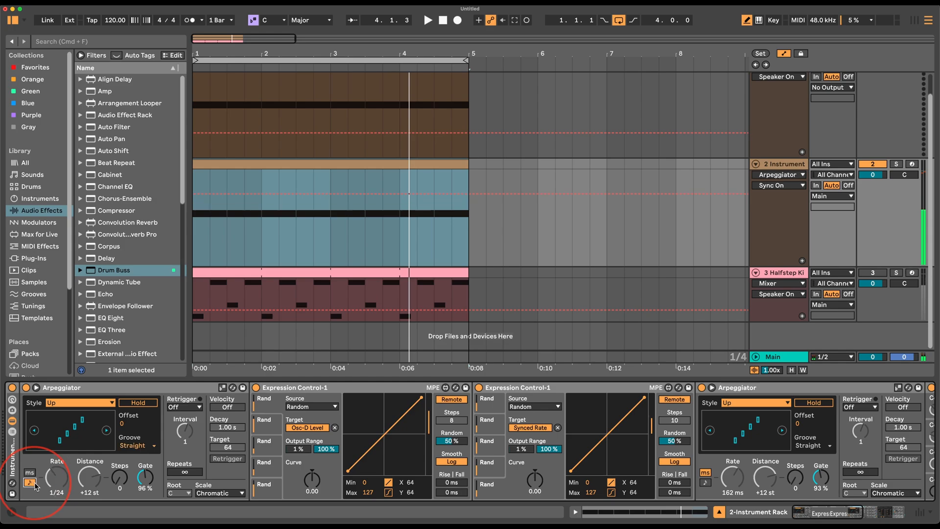
{"action": "key", "text": "space"}
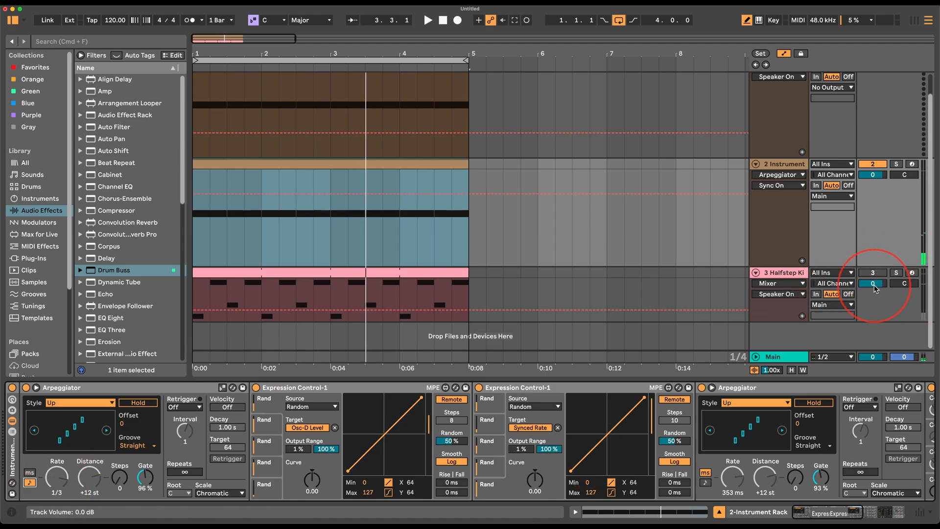
Check the Halfstep Kit devices, return to the instrument track, and restart playback.
{"action": "left_click", "coordinate": [803, 272]}
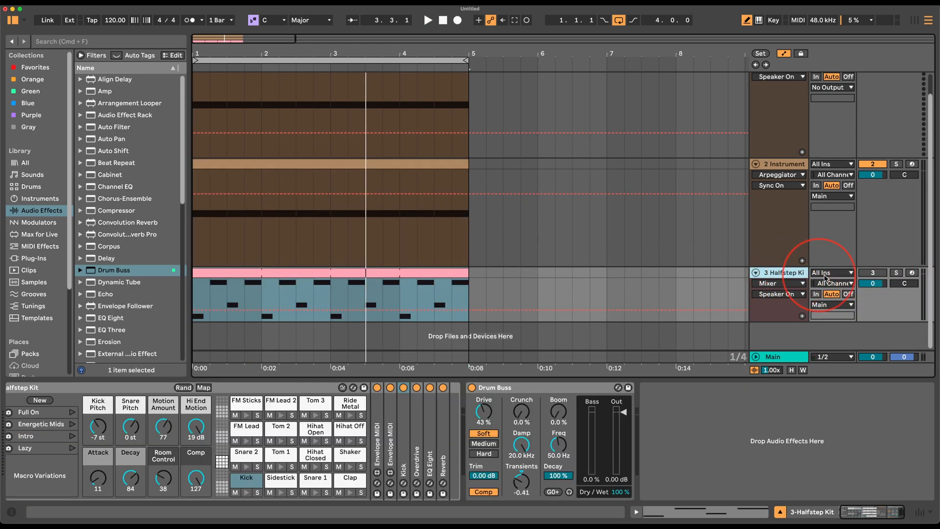
{"action": "left_click", "coordinate": [801, 236]}
{"action": "key", "text": "space"}
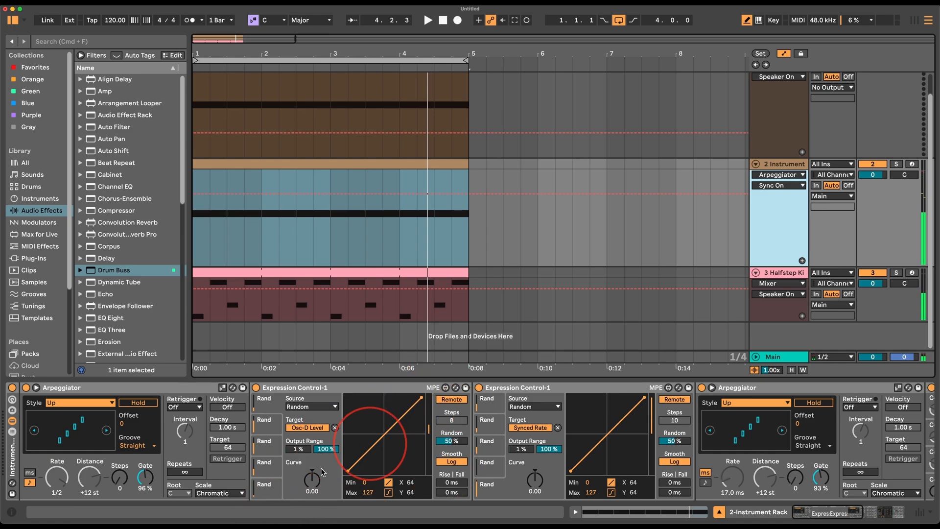
Try the first arpeggiator in milliseconds, then return it to tempo sync at 1/4.
{"action": "left_click", "coordinate": [29, 473]}
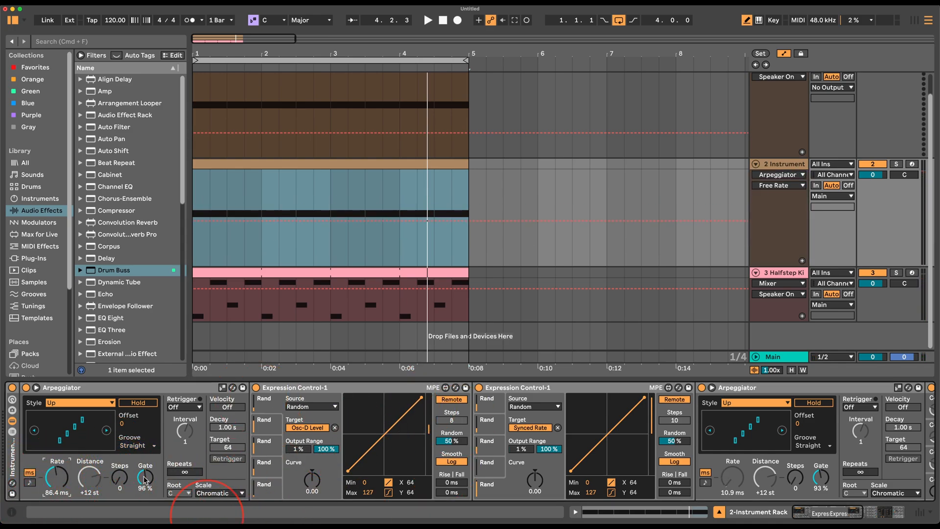
{"action": "key", "text": "space"}
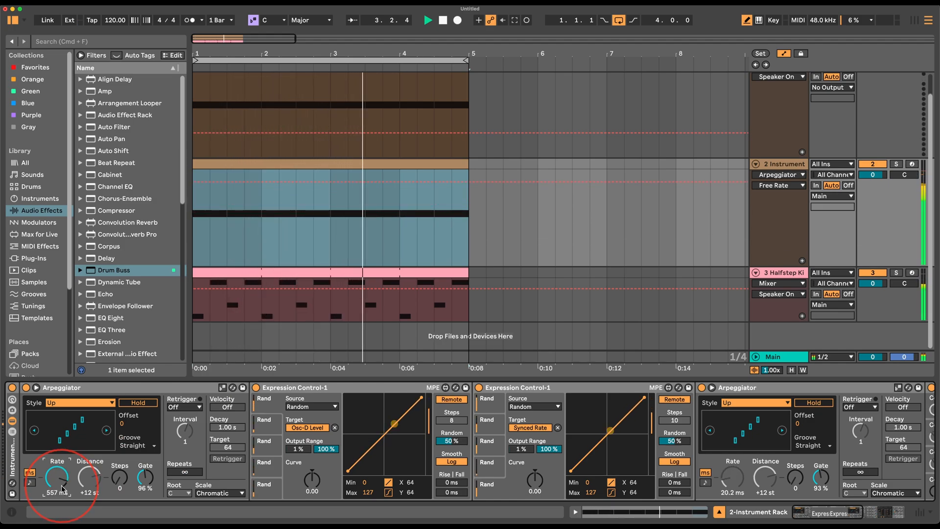
{"action": "left_click", "coordinate": [29, 482]}
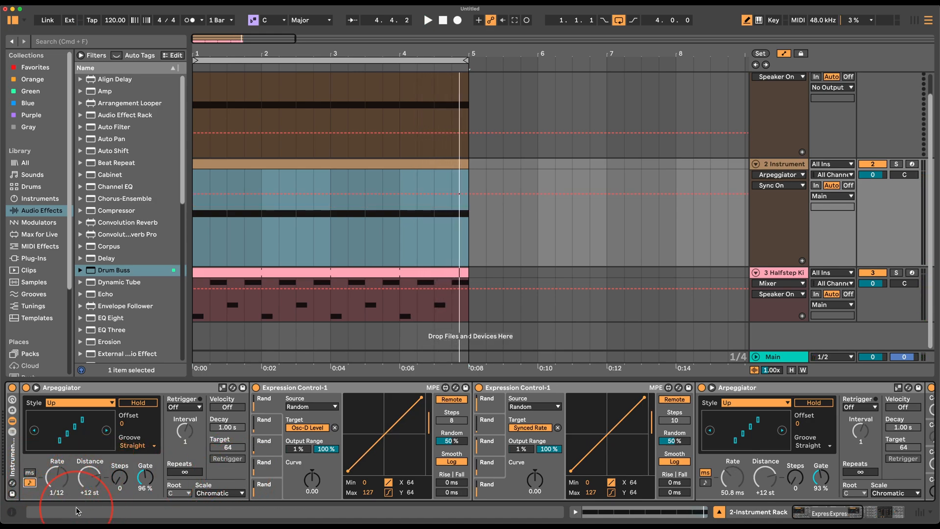
{"action": "key", "text": "space"}
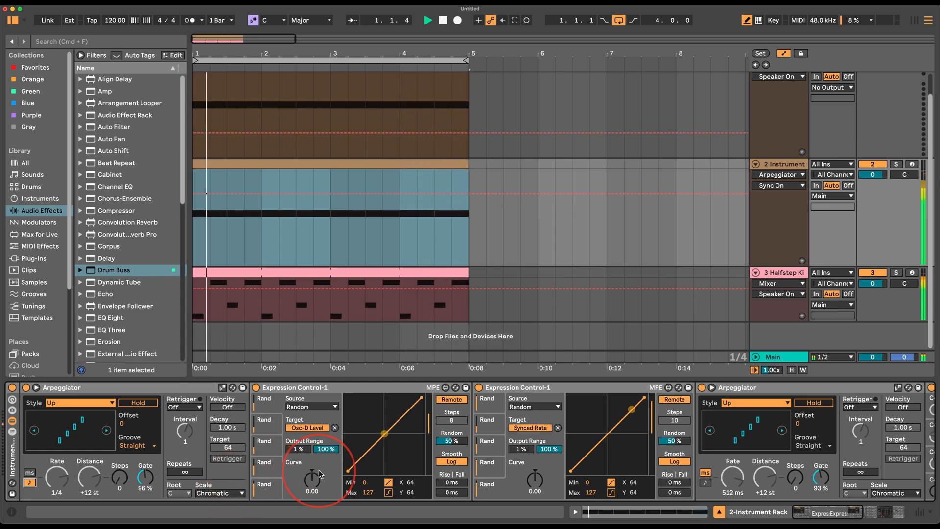
{"action": "scroll", "coordinate": [319, 474], "scroll_direction": "right", "scroll_amount": 5}
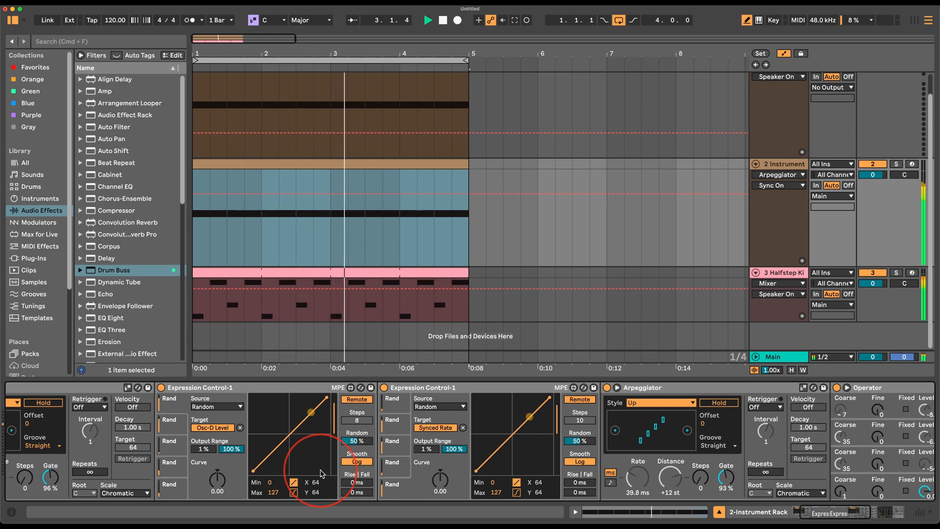
{"action": "scroll", "coordinate": [321, 473], "scroll_direction": "right", "scroll_amount": 1}
{"action": "scroll", "coordinate": [321, 473], "scroll_direction": "right", "scroll_amount": 1}
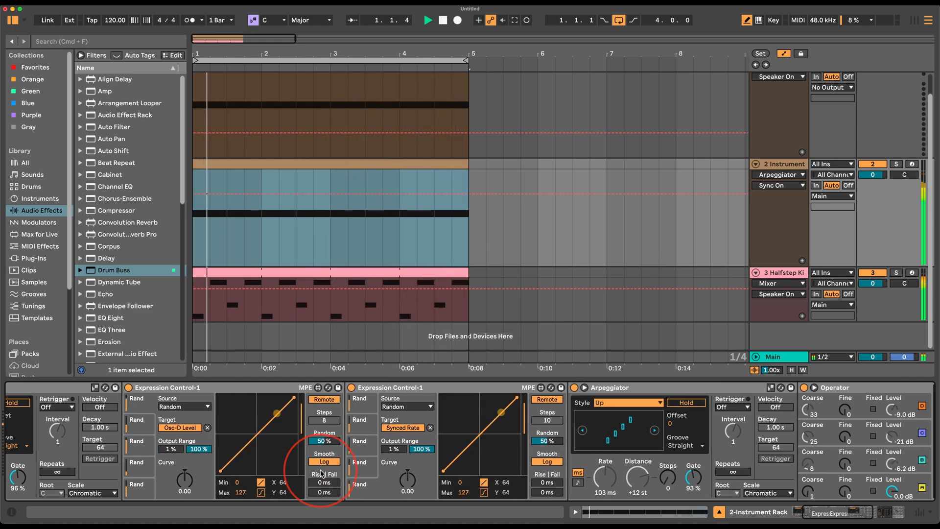
{"action": "scroll", "coordinate": [321, 473], "scroll_direction": "right", "scroll_amount": 1}
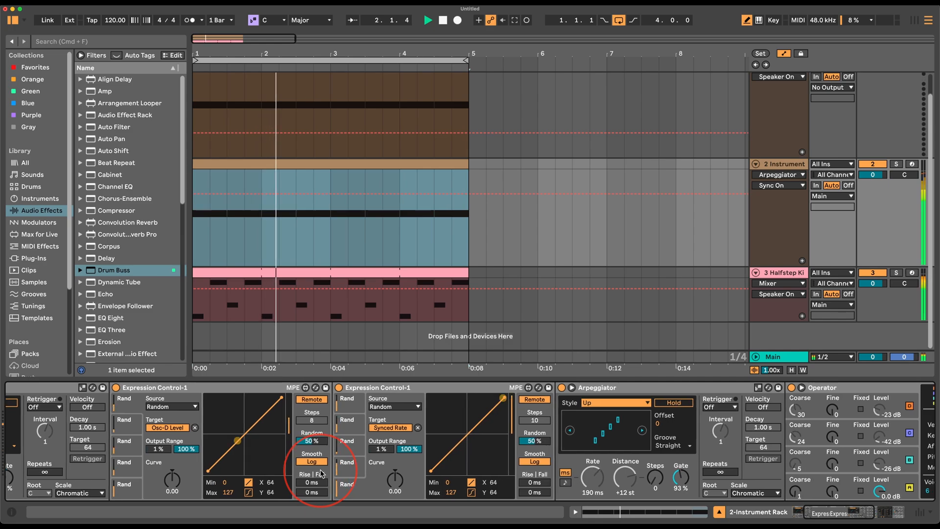
{"action": "scroll", "coordinate": [321, 472], "scroll_direction": "left", "scroll_amount": 5}
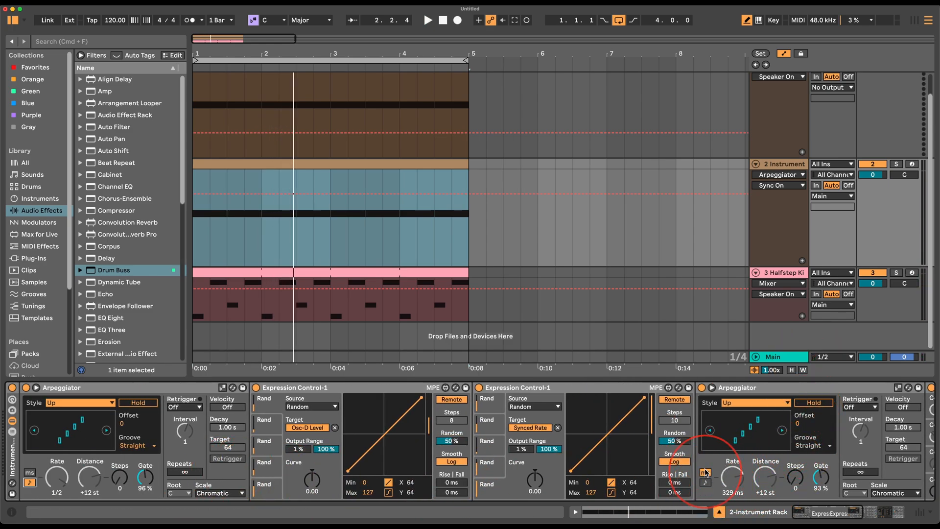
{"action": "left_click", "coordinate": [805, 389]}
{"action": "scroll", "coordinate": [824, 422], "scroll_direction": "right", "scroll_amount": 15}
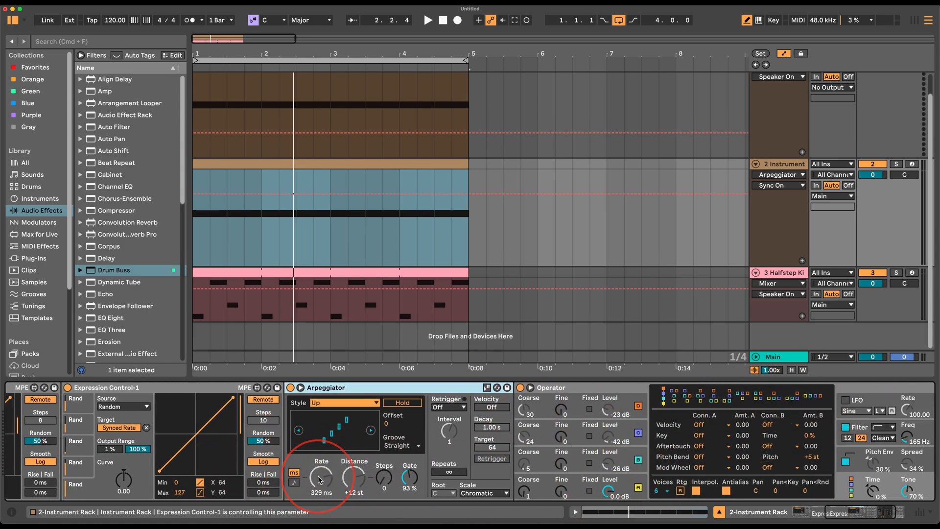
{"action": "scroll", "coordinate": [448, 489], "scroll_direction": "left", "scroll_amount": 15}
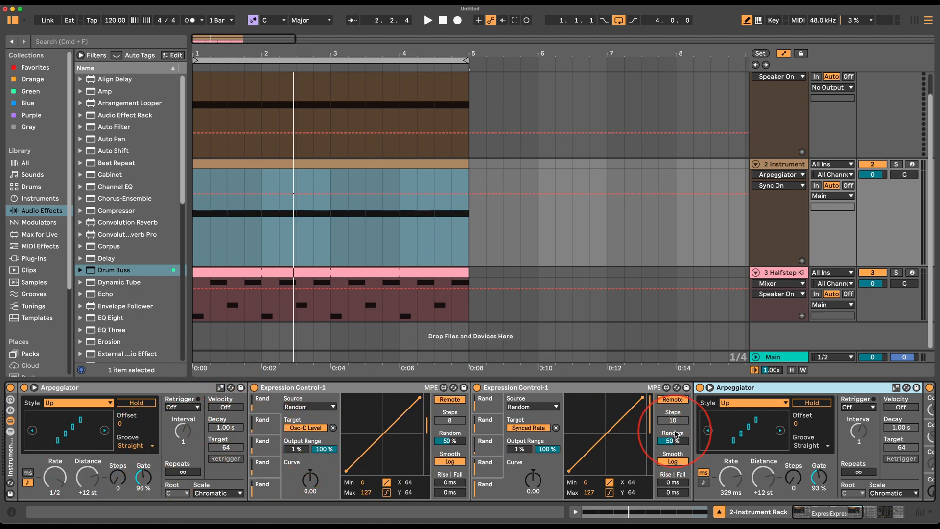
{"action": "scroll", "coordinate": [753, 452], "scroll_direction": "right", "scroll_amount": 5}
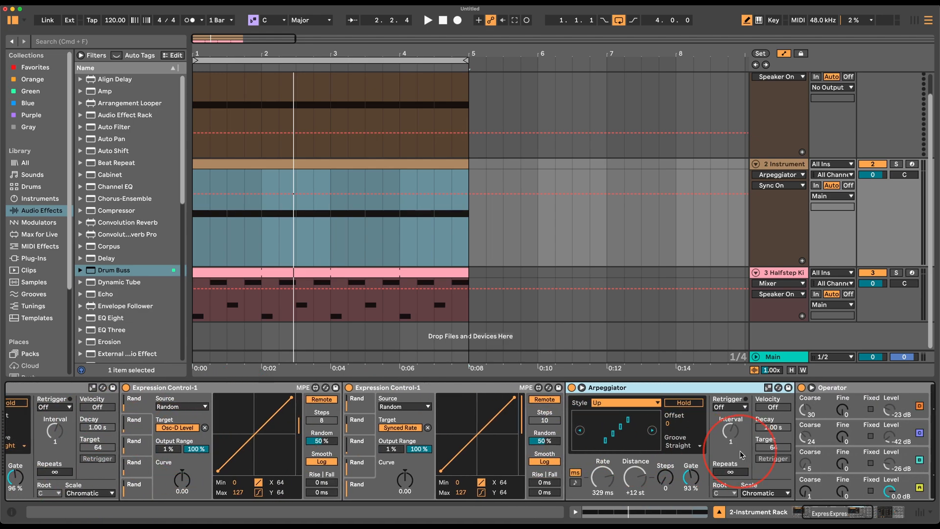
{"action": "scroll", "coordinate": [663, 473], "scroll_direction": "right", "scroll_amount": 15}
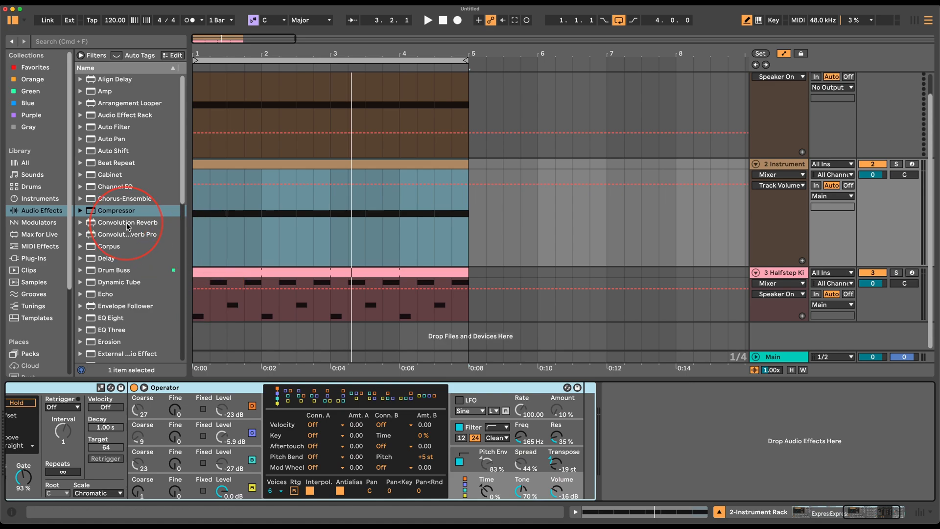
{"action": "double_click", "coordinate": [122, 217]}
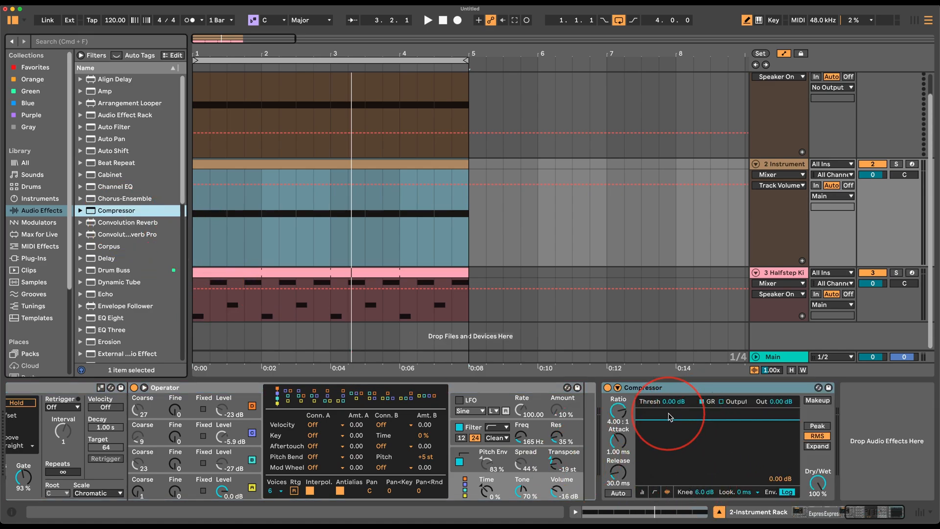
{"action": "left_click", "coordinate": [617, 387]}
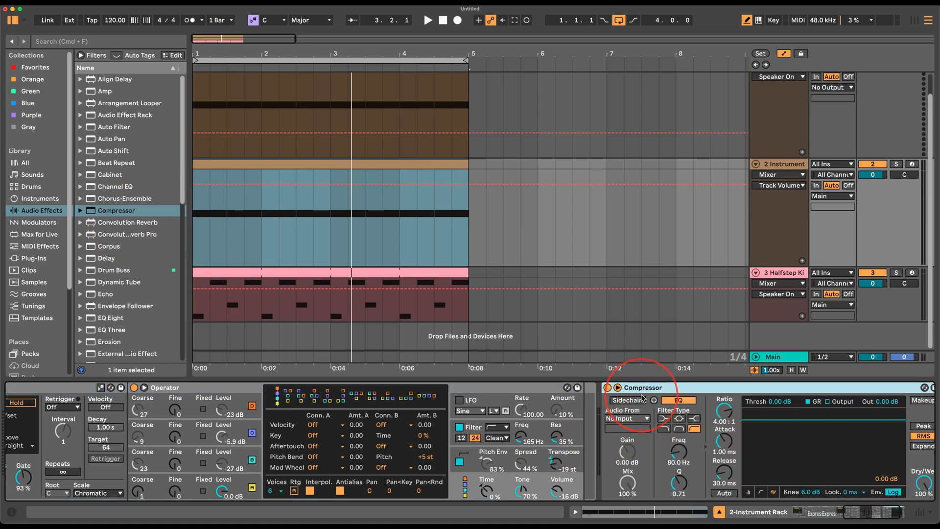
{"action": "left_click", "coordinate": [642, 399]}
{"action": "left_click", "coordinate": [642, 418]}
{"action": "left_click", "coordinate": [636, 443]}
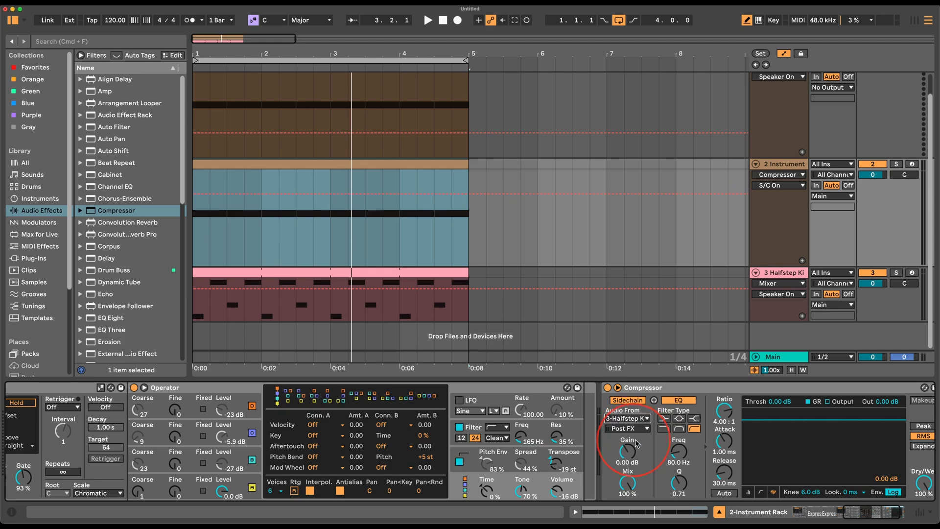
{"action": "key", "text": "space"}
{"action": "left_click_drag", "start_coordinate": [773, 404], "coordinate": [772, 422]}
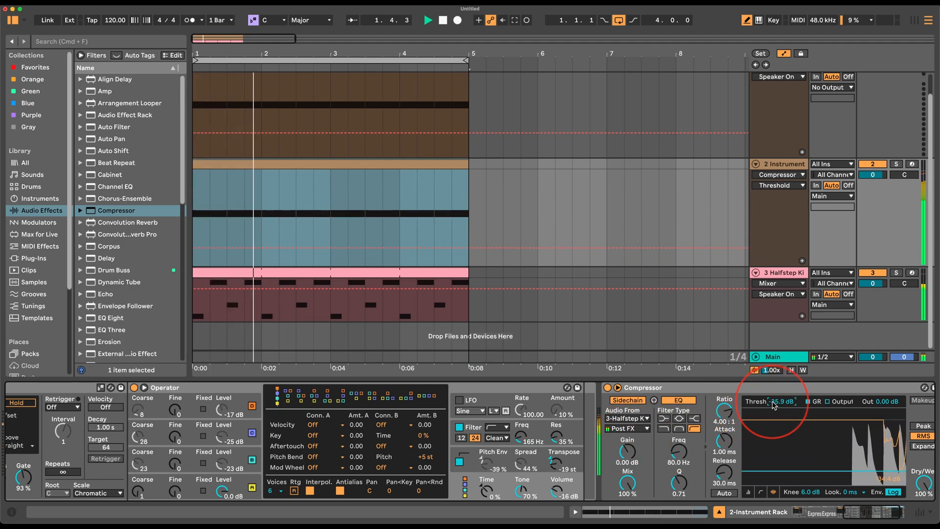
{"action": "left_click_drag", "start_coordinate": [724, 442], "coordinate": [730, 509]}
{"action": "left_click_drag", "start_coordinate": [724, 468], "coordinate": [726, 470]}
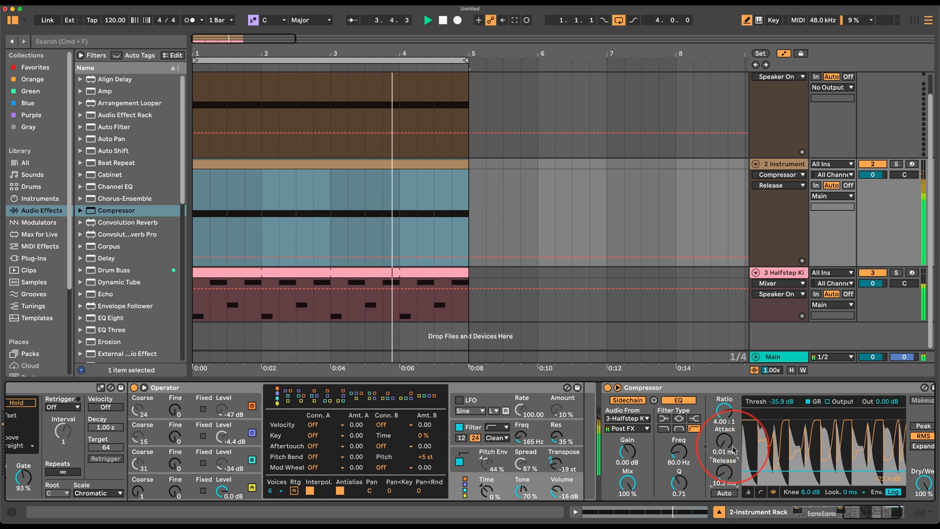
{"action": "left_click_drag", "start_coordinate": [727, 419], "coordinate": [726, 391]}
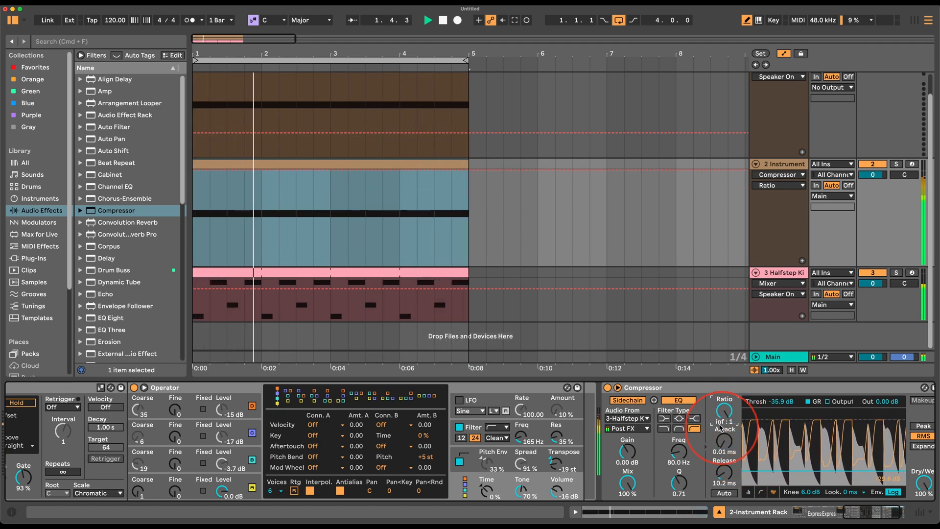
{"action": "left_click", "coordinate": [659, 390]}
{"action": "key", "text": "Delete"}
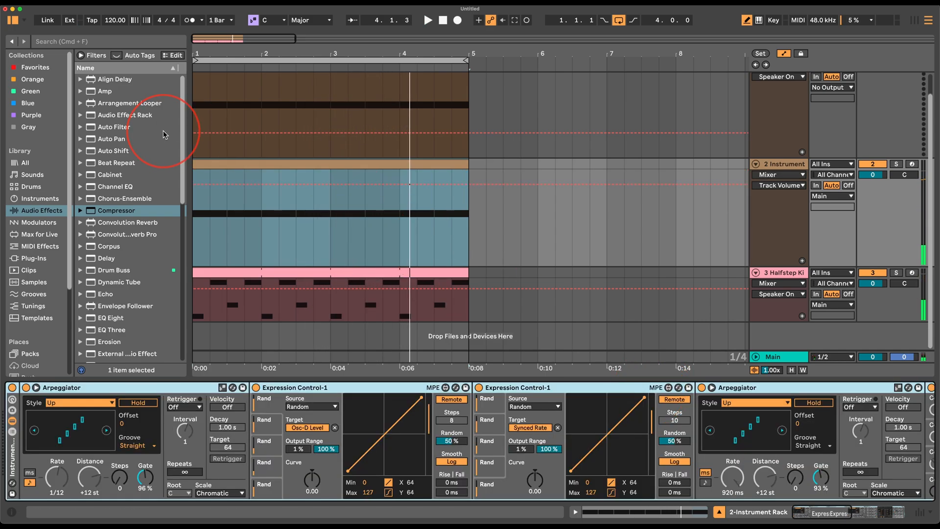
{"action": "double_click", "coordinate": [117, 138]}
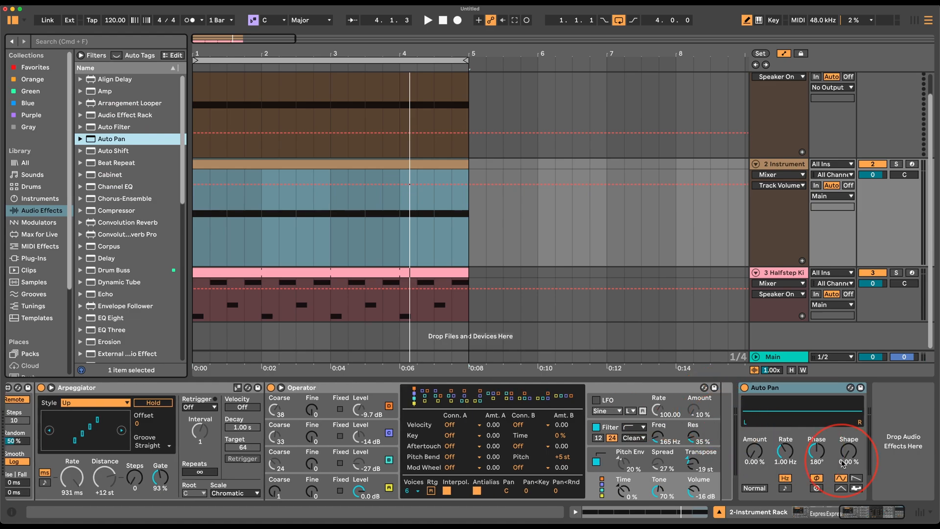
{"action": "left_click_drag", "start_coordinate": [823, 446], "coordinate": [822, 453]}
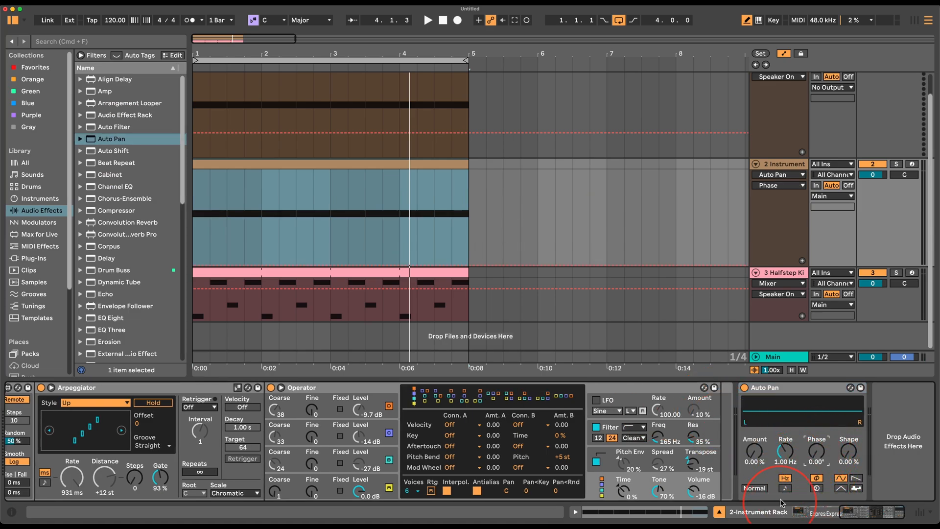
{"action": "left_click", "coordinate": [784, 454]}
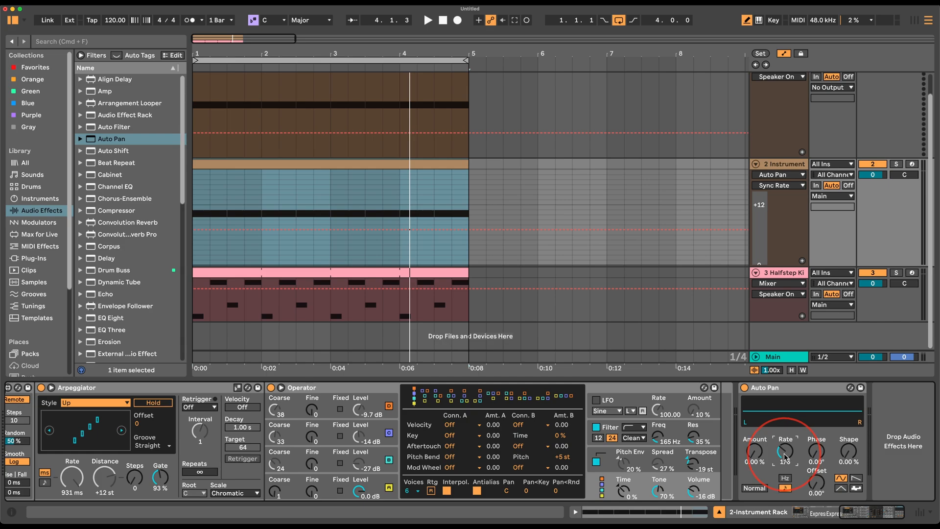
{"action": "left_click_drag", "start_coordinate": [754, 450], "coordinate": [754, 387]}
{"action": "key", "text": "space"}
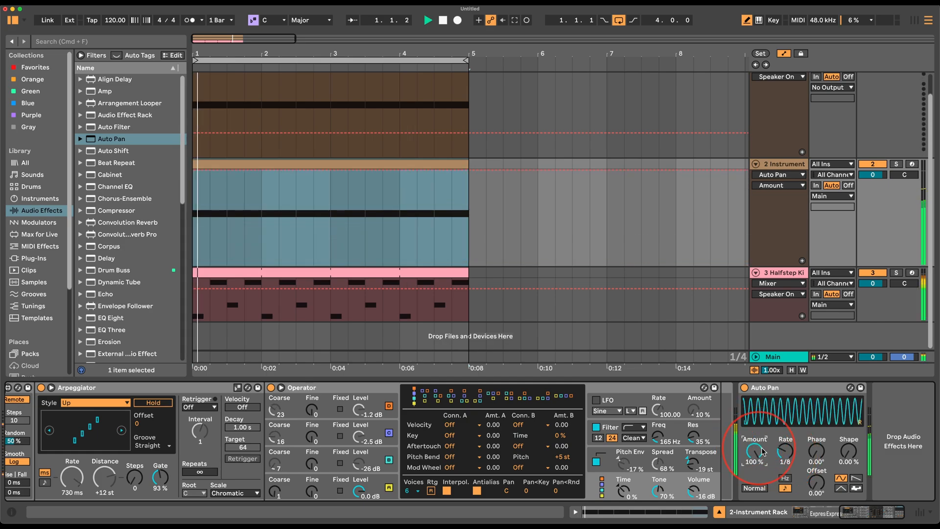
{"action": "left_click", "coordinate": [855, 478]}
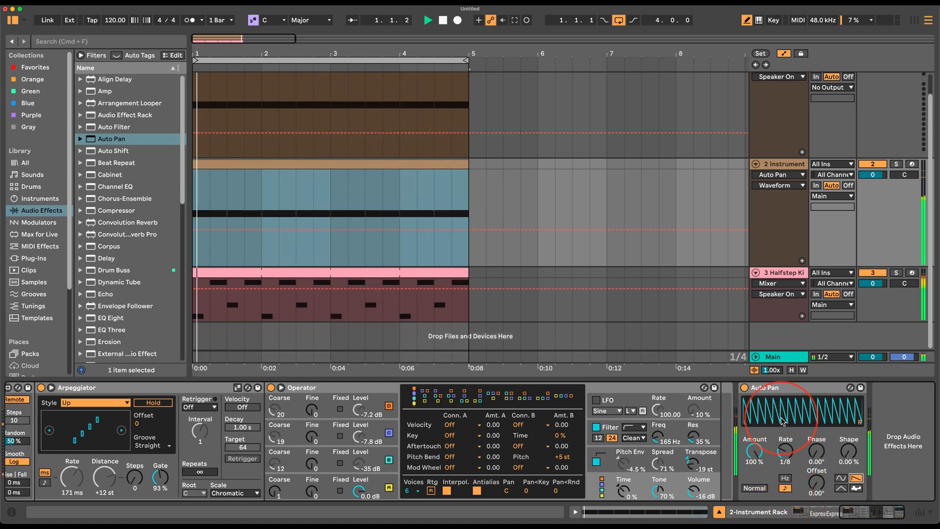
{"action": "key", "text": "space"}
{"action": "left_click", "coordinate": [772, 388]}
{"action": "key", "text": "Delete"}
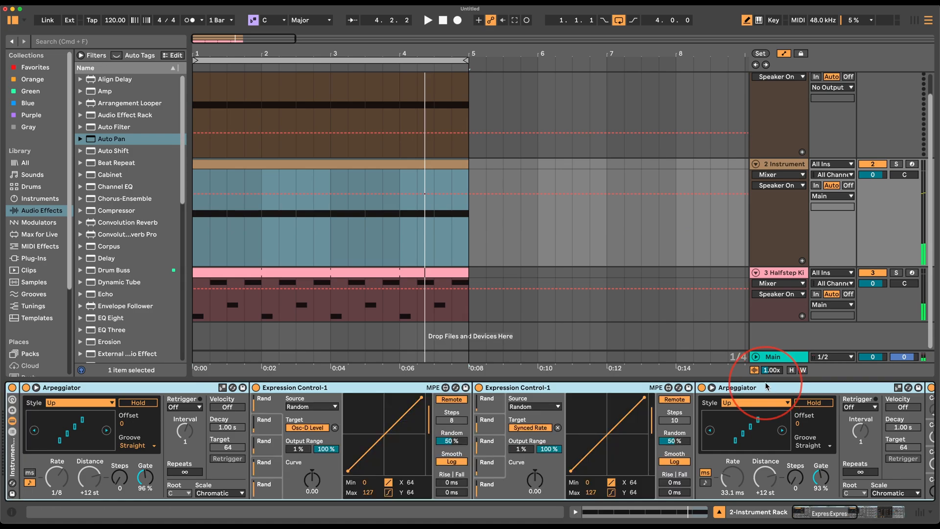
Select the empty first MIDI track and its clip.
{"action": "scroll", "coordinate": [726, 433], "scroll_direction": "right", "scroll_amount": 13}
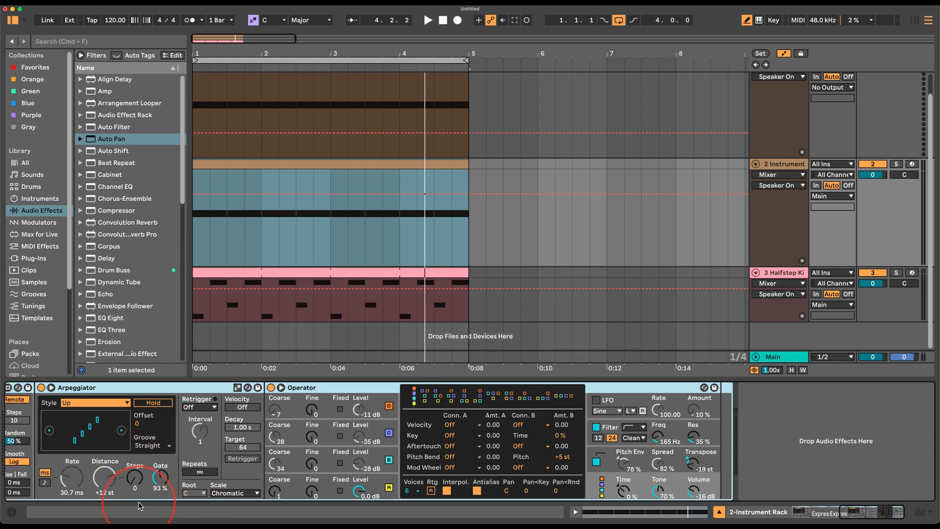
{"action": "scroll", "coordinate": [336, 431], "scroll_direction": "left", "scroll_amount": 3}
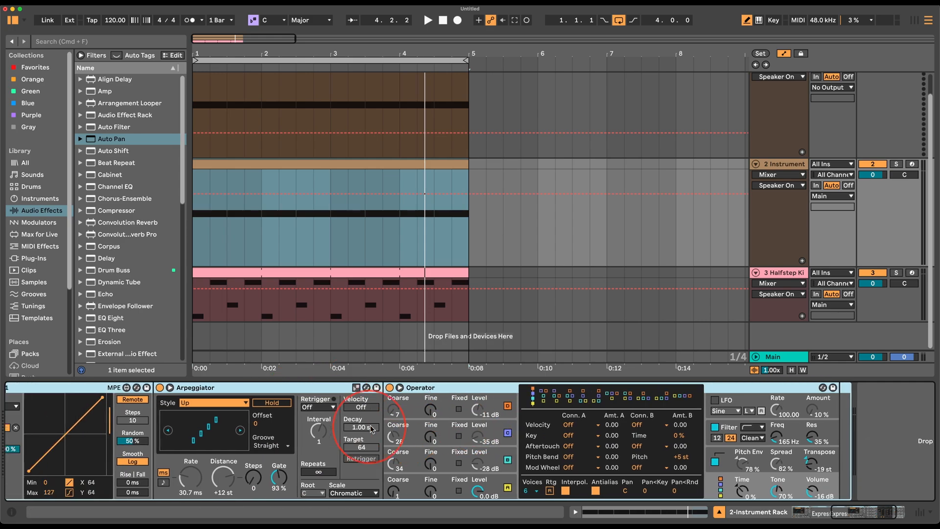
{"action": "left_click", "coordinate": [778, 120]}
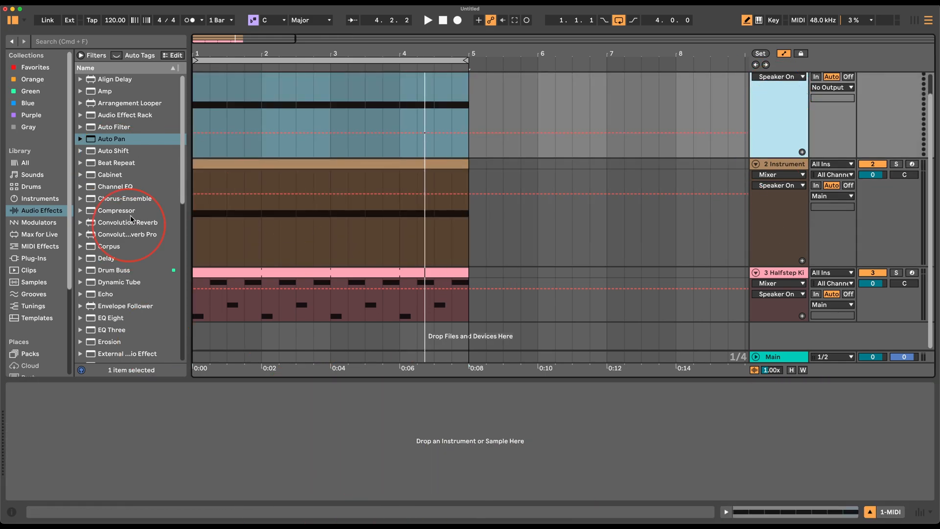
{"action": "left_click", "coordinate": [406, 93]}
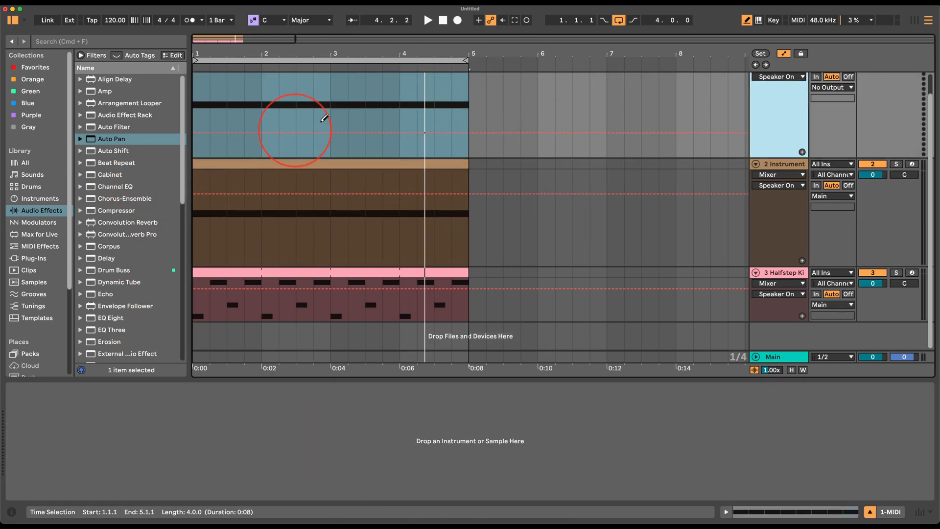
{"action": "scroll", "coordinate": [411, 121], "scroll_direction": "up", "scroll_amount": 2}
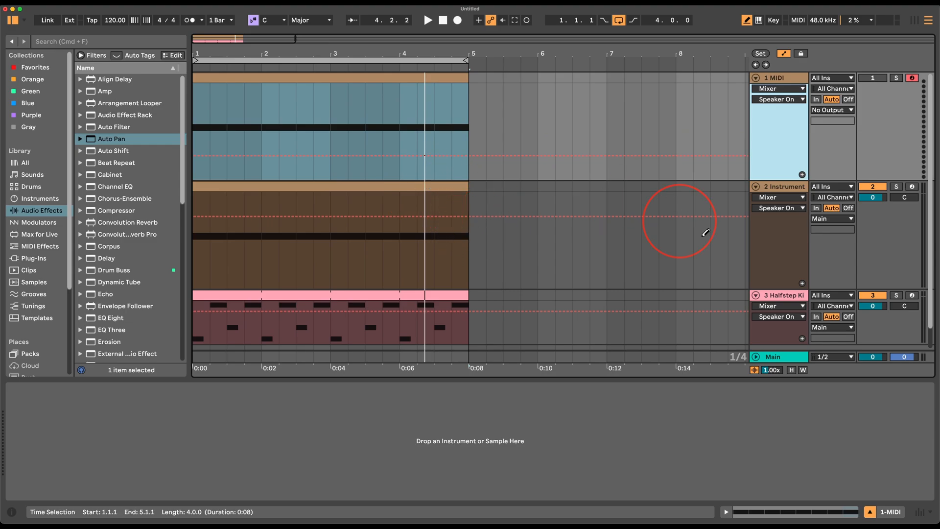
Mute the instrument rack and Halfstep drum tracks, reselect track 1, and list Instruments.
{"action": "left_click", "coordinate": [783, 193]}
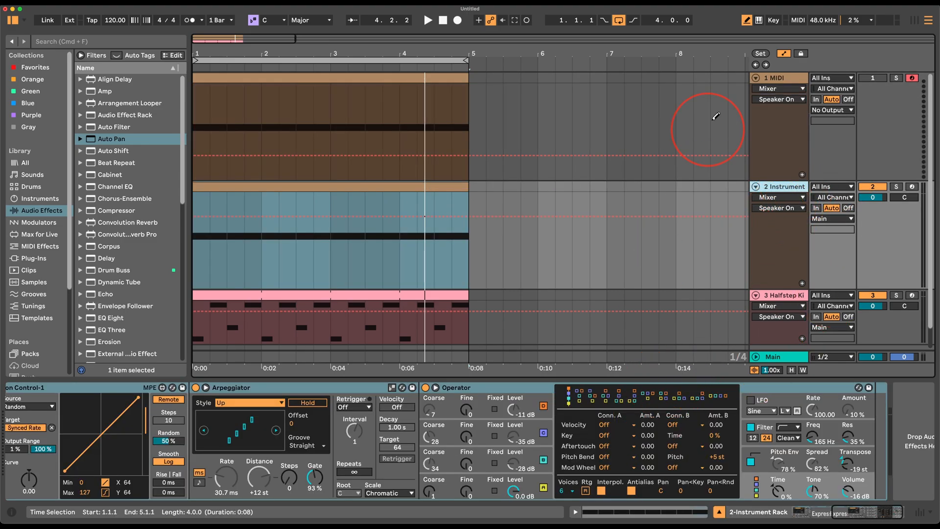
{"action": "left_click", "coordinate": [876, 296]}
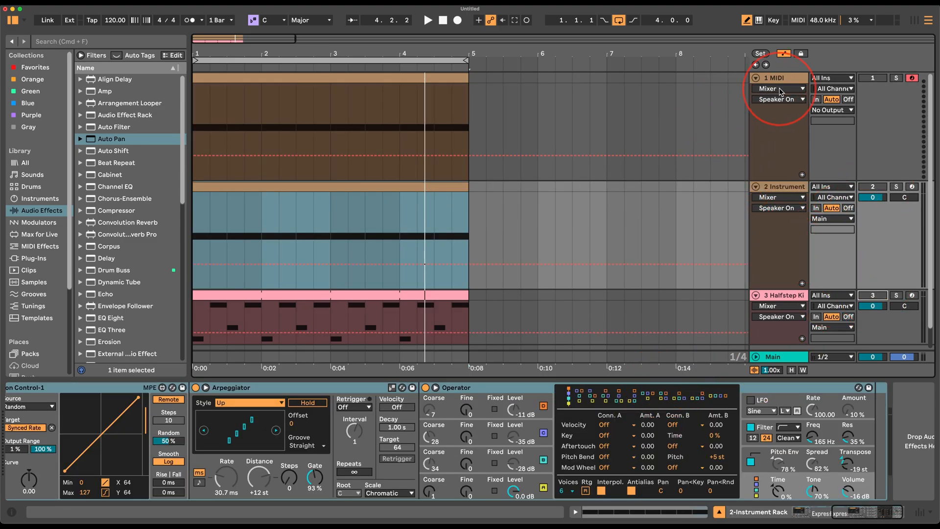
{"action": "left_click", "coordinate": [794, 76]}
{"action": "scroll", "coordinate": [130, 221], "scroll_direction": "down", "scroll_amount": 10}
{"action": "scroll", "coordinate": [61, 343], "scroll_direction": "down", "scroll_amount": 5}
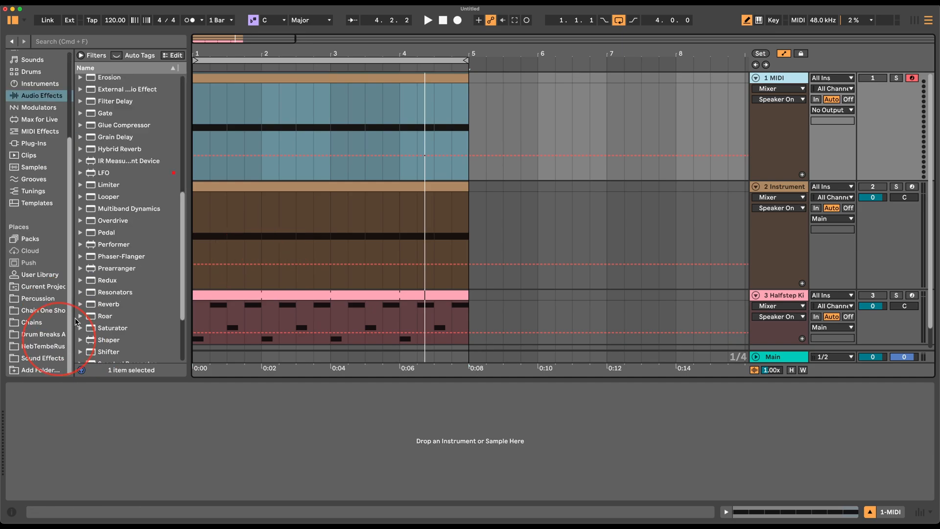
{"action": "left_click", "coordinate": [54, 85]}
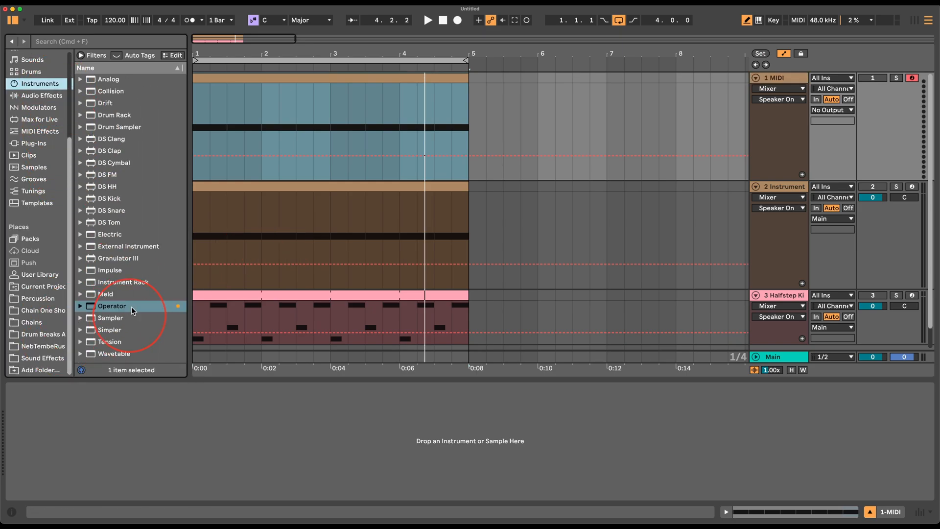
Load Operator on track 1 with a white-noise oscillator, unmute it, and audition.
{"action": "double_click", "coordinate": [117, 305]}
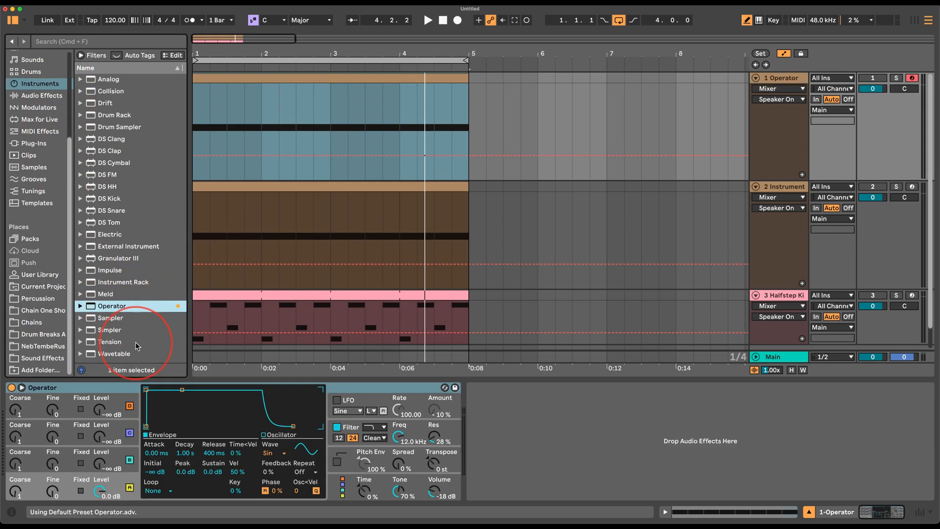
{"action": "left_click", "coordinate": [274, 452]}
{"action": "left_click", "coordinate": [277, 433]}
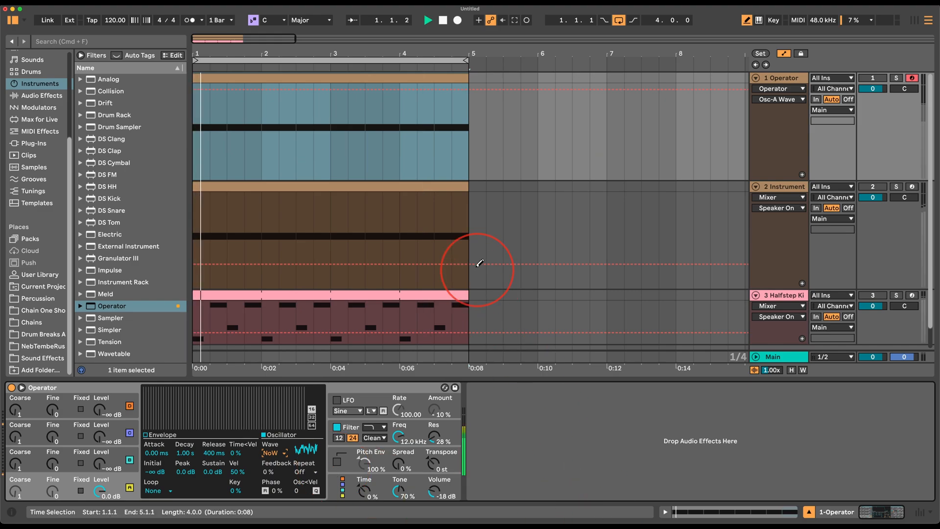
{"action": "left_click", "coordinate": [871, 79]}
{"action": "key", "text": "space"}
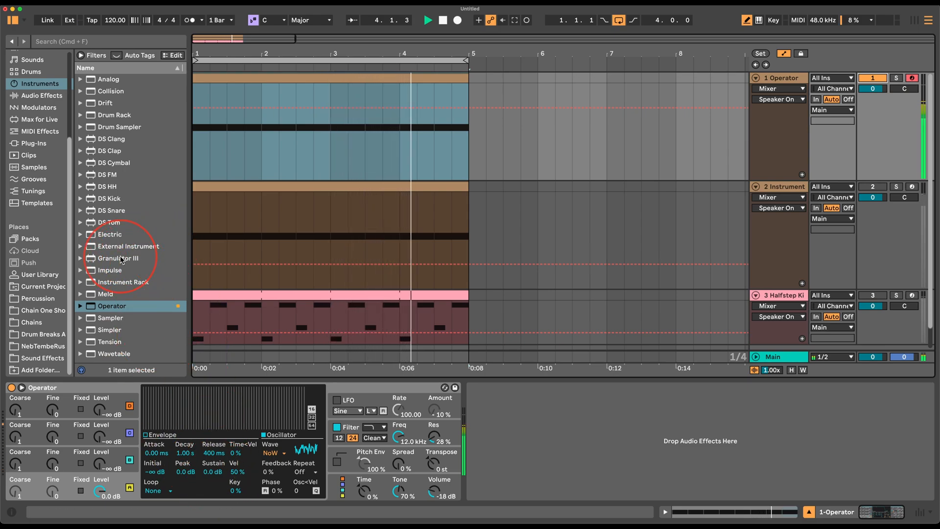
{"action": "key", "text": "space"}
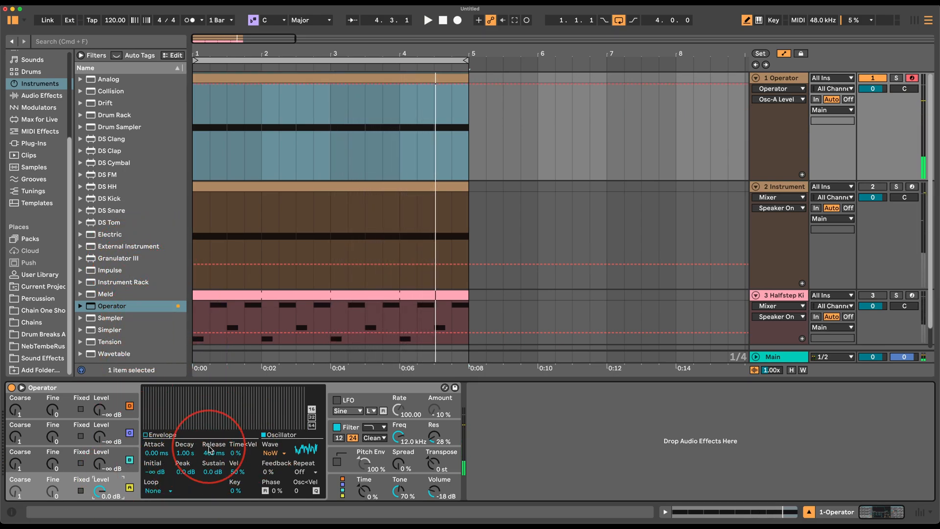
Set Operator's envelope Sustain to -inf dB and Decay to 1.62 s.
{"action": "left_click_drag", "start_coordinate": [215, 471], "coordinate": [218, 489]}
{"action": "key", "text": "space"}
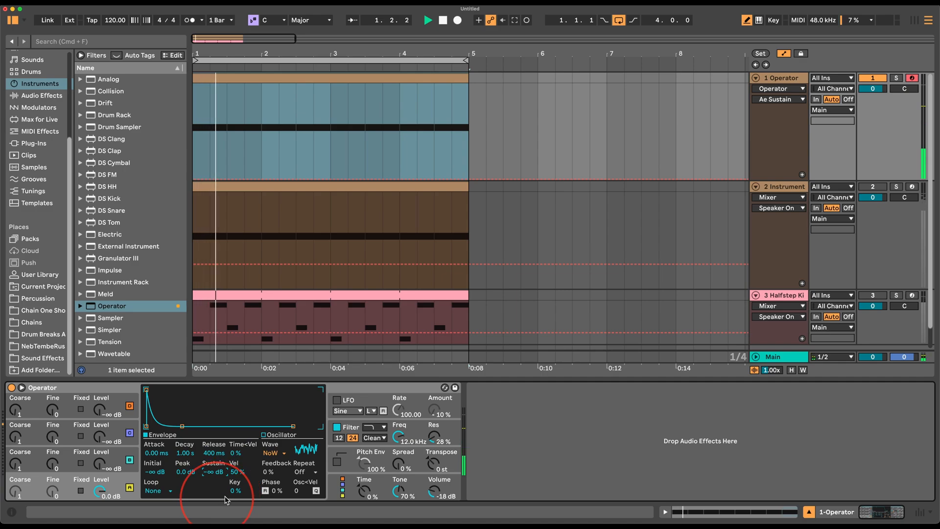
{"action": "left_click_drag", "start_coordinate": [187, 458], "coordinate": [188, 451]}
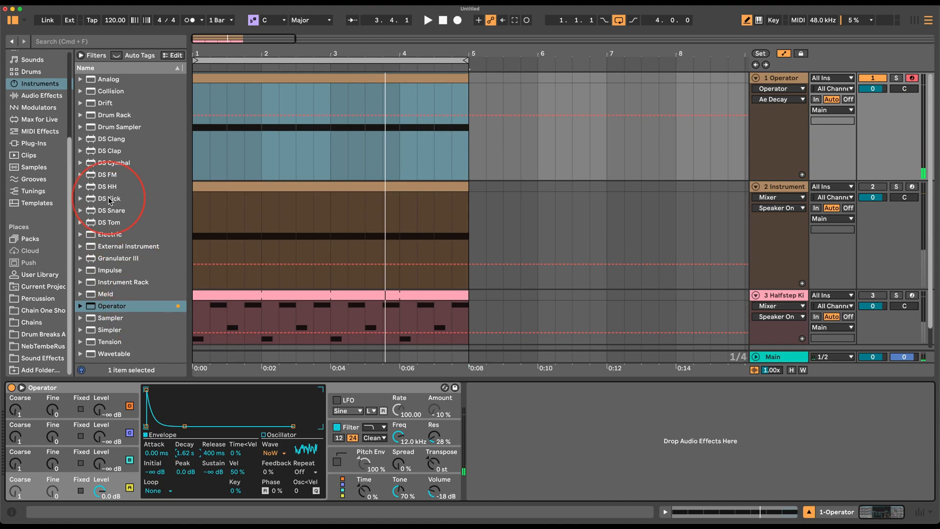
Add Roar after Operator in Multi Band routing and lower the low band's frequency.
{"action": "left_click", "coordinate": [34, 96]}
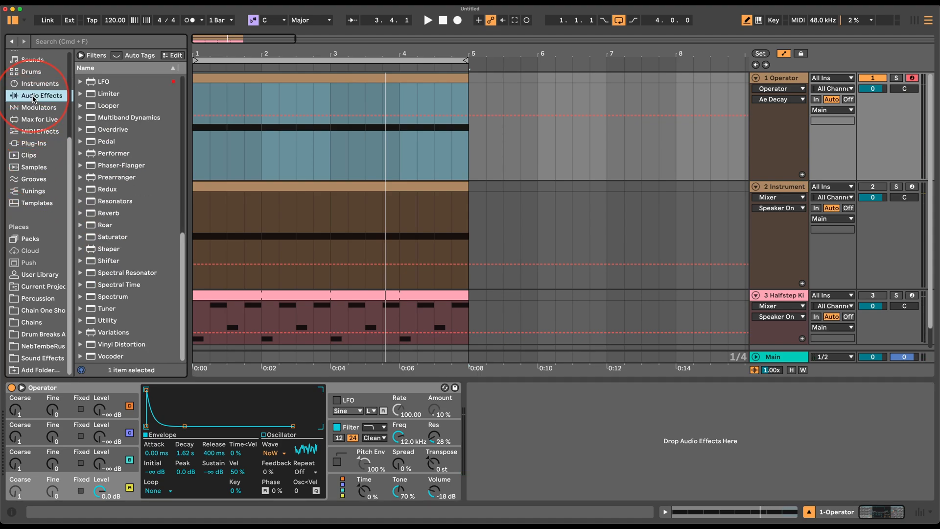
{"action": "left_click_drag", "start_coordinate": [108, 225], "coordinate": [600, 519]}
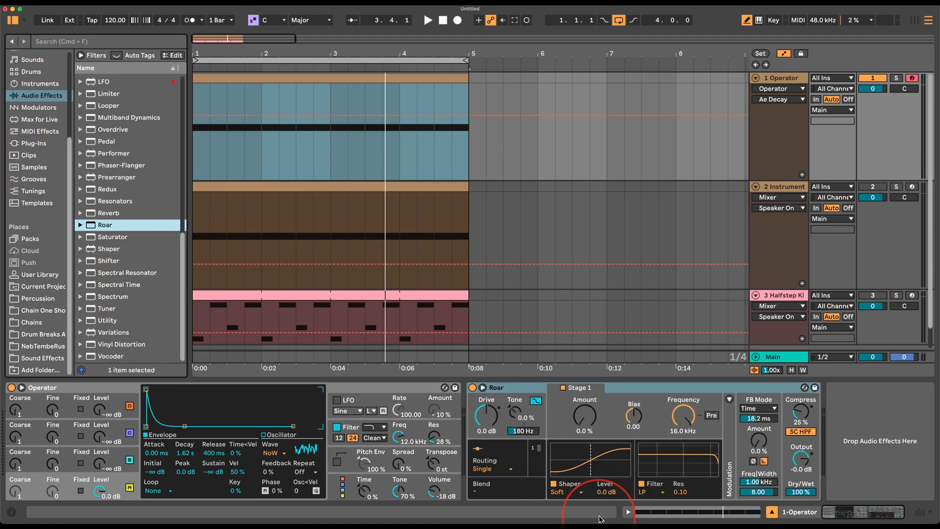
{"action": "left_click", "coordinate": [507, 469]}
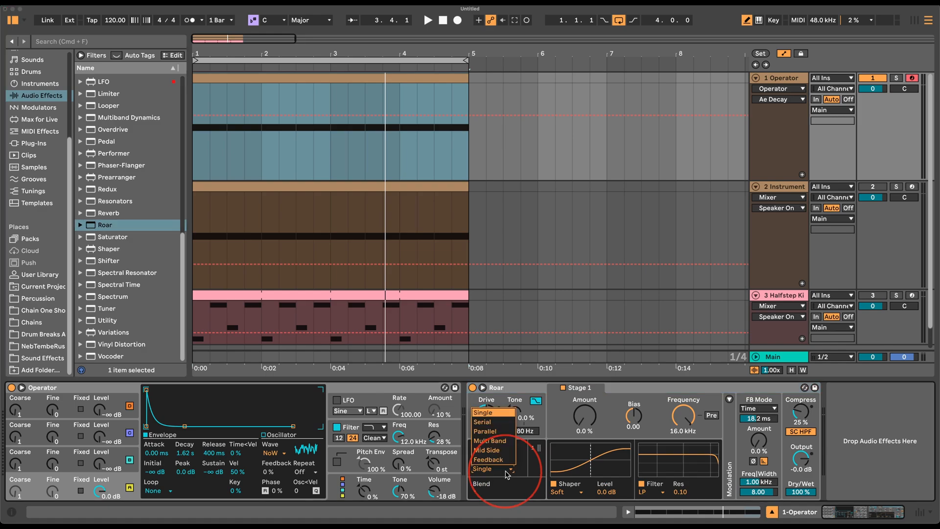
{"action": "left_click", "coordinate": [500, 440]}
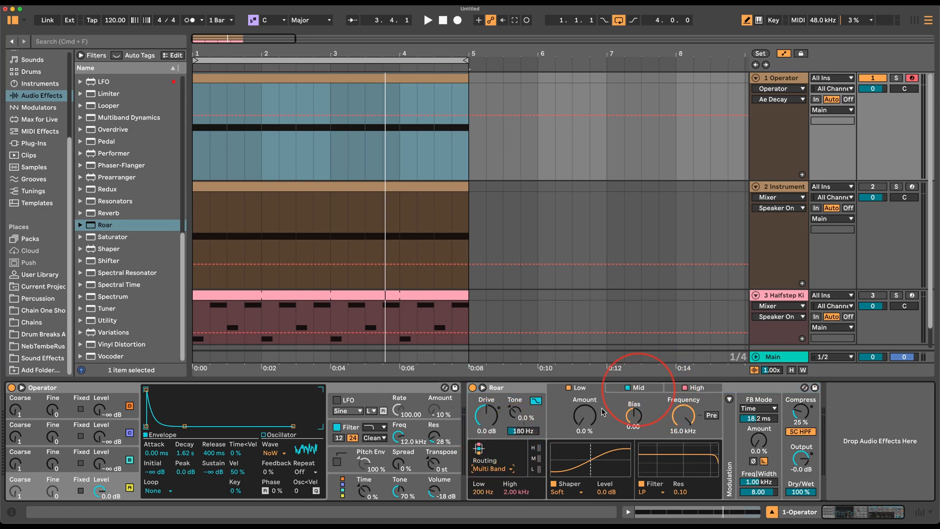
{"action": "mouse_move", "coordinate": [683, 415]}
{"action": "left_mouse_down"}
{"action": "mouse_move", "coordinate": [671, 465]}
{"action": "mouse_move", "coordinate": [686, 413]}
{"action": "left_mouse_up"}
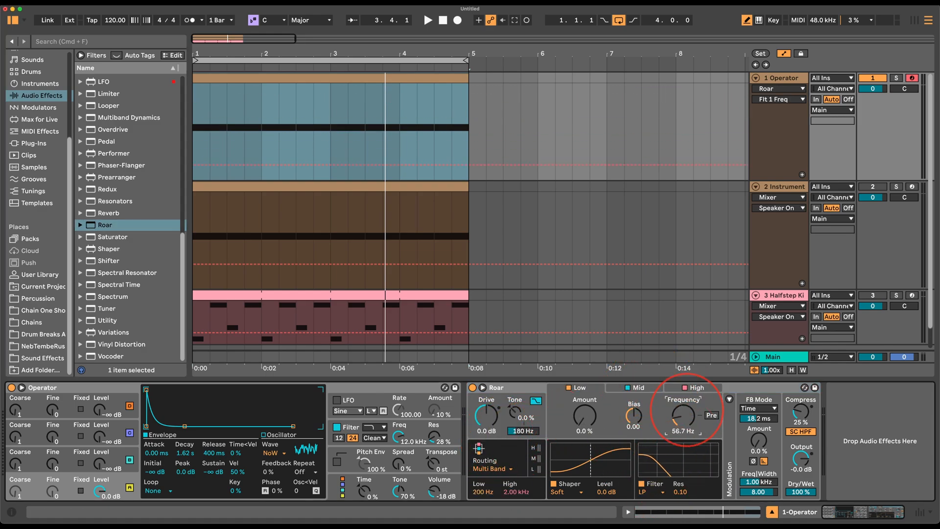
Make Roar's mid band filter band-pass and high band high-pass at 928 Hz.
{"action": "left_click", "coordinate": [658, 499]}
{"action": "left_click", "coordinate": [650, 431]}
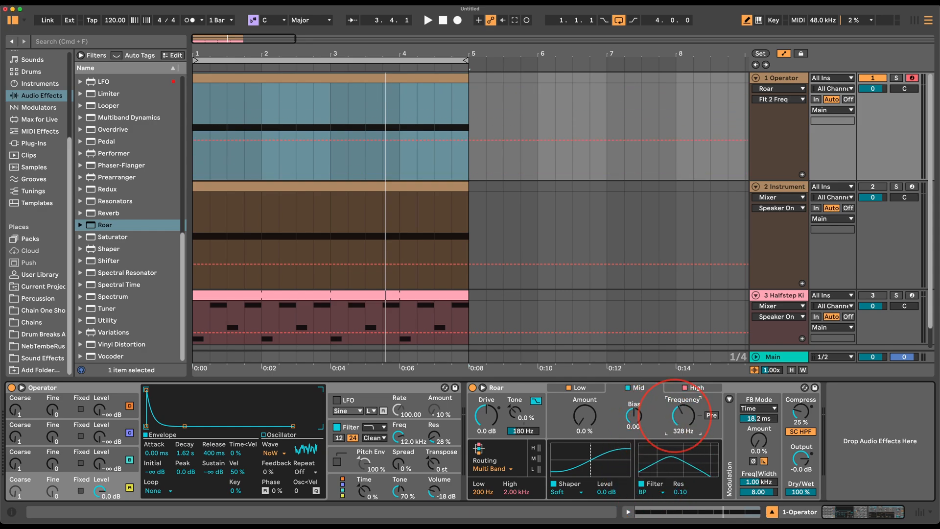
{"action": "left_click", "coordinate": [700, 388]}
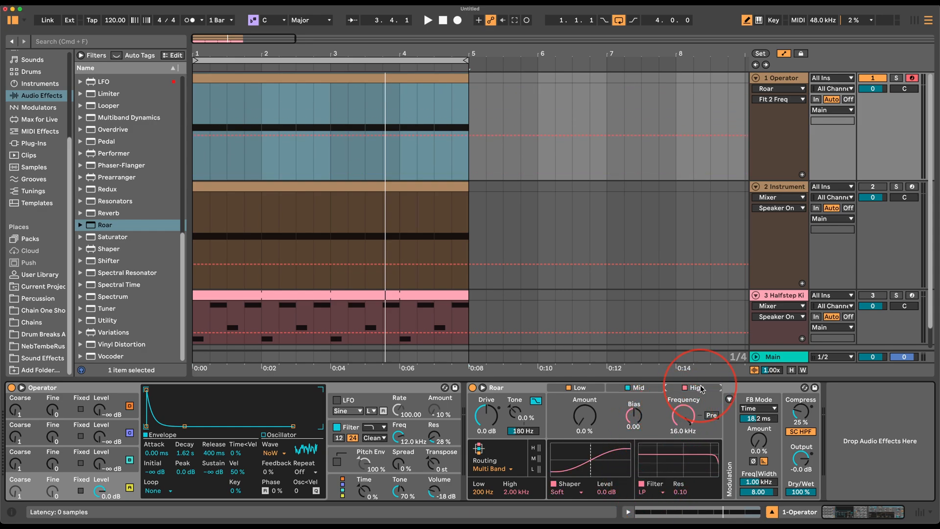
{"action": "left_click", "coordinate": [658, 498]}
{"action": "left_click", "coordinate": [660, 435]}
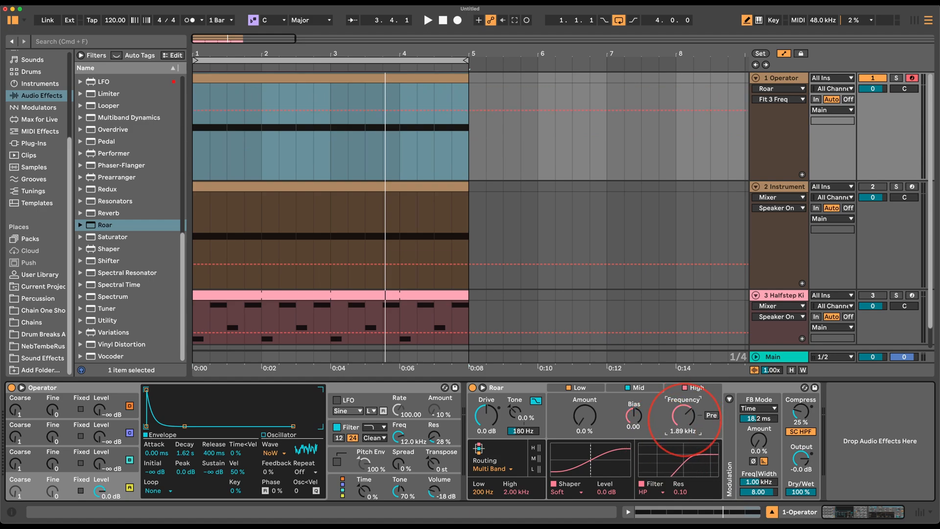
{"action": "left_click_drag", "start_coordinate": [685, 415], "coordinate": [687, 417]}
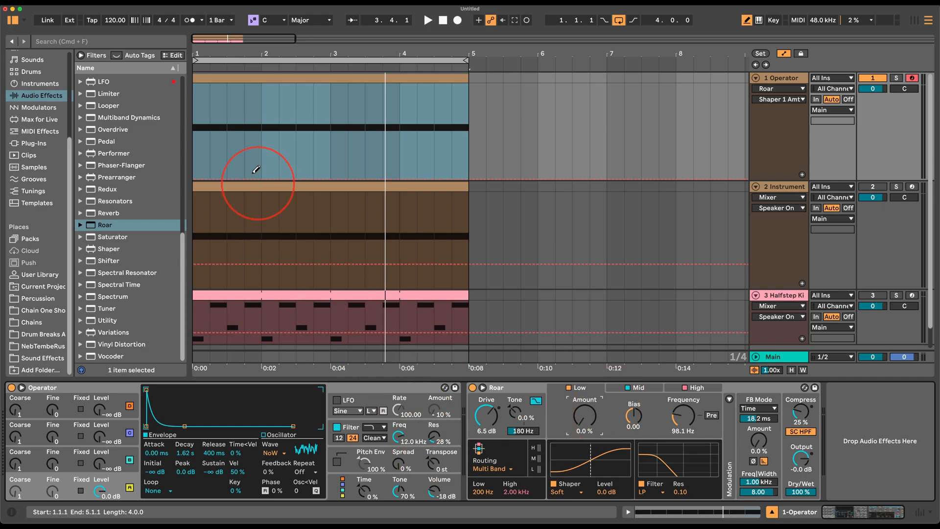
In Draw Mode, pencil stepped Shaper 1 Amt automation (about 57 % and 0 %) over bars 1–4.
{"action": "key", "text": "b"}
{"action": "left_click", "coordinate": [226, 143]}
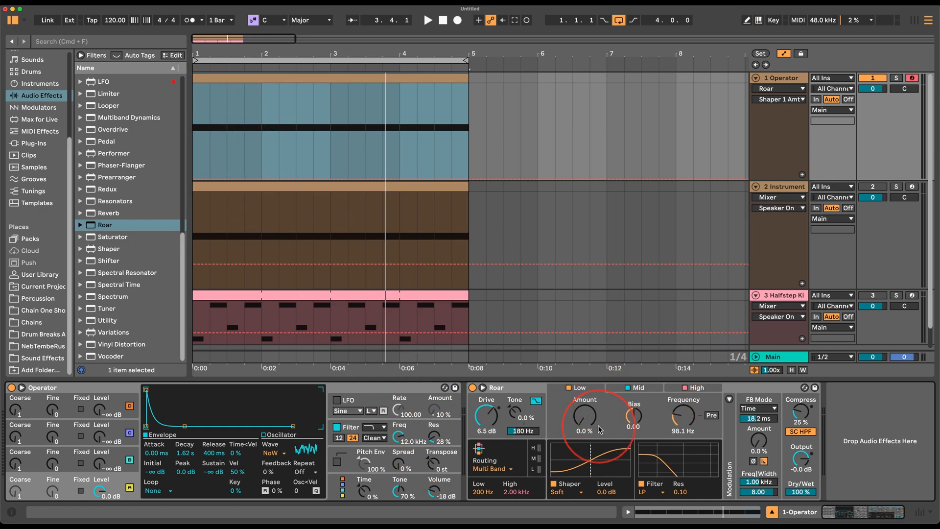
{"action": "left_click", "coordinate": [226, 84]}
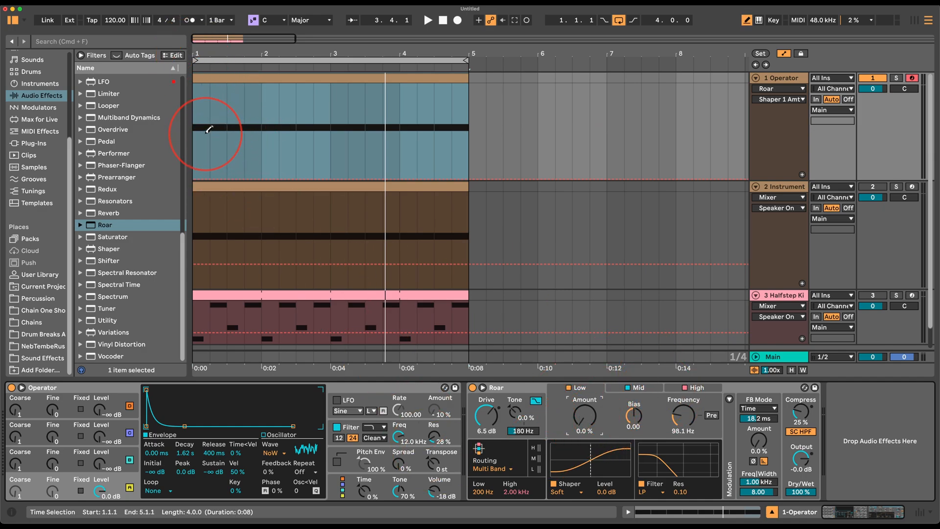
{"action": "left_click_drag", "start_coordinate": [208, 129], "coordinate": [207, 122]}
{"action": "left_click", "coordinate": [269, 123]}
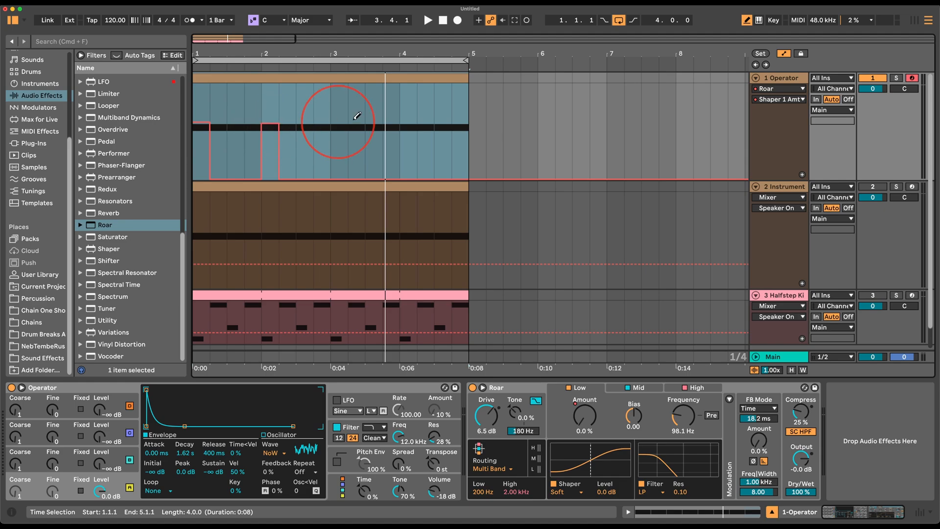
{"action": "mouse_move", "coordinate": [339, 122]}
{"action": "left_mouse_down"}
{"action": "mouse_move", "coordinate": [328, 121]}
{"action": "mouse_move", "coordinate": [327, 196]}
{"action": "left_mouse_up"}
{"action": "left_click", "coordinate": [337, 123]}
{"action": "left_click", "coordinate": [408, 121]}
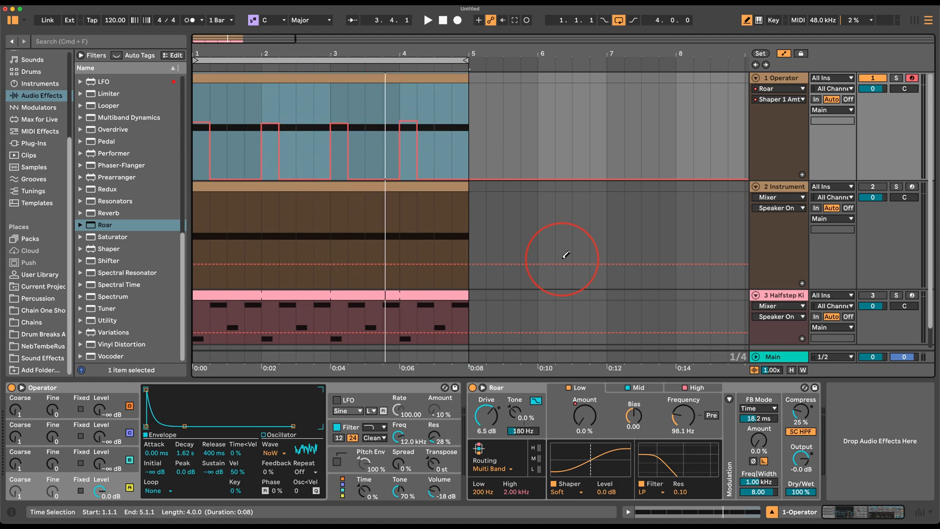
Draw stepped Shaper 2 Amt automation for the mid band and play from the start.
{"action": "left_click", "coordinate": [655, 389]}
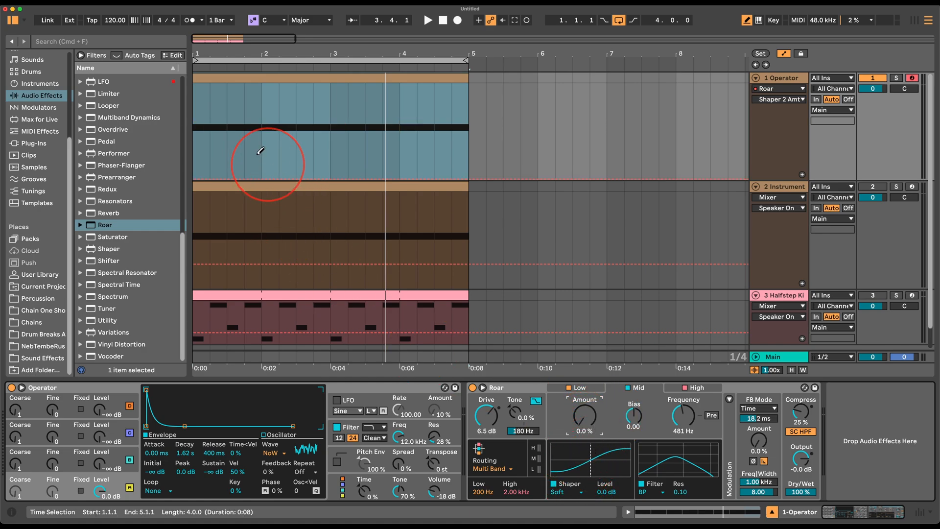
{"action": "left_click", "coordinate": [236, 120]}
{"action": "left_click", "coordinate": [303, 121]}
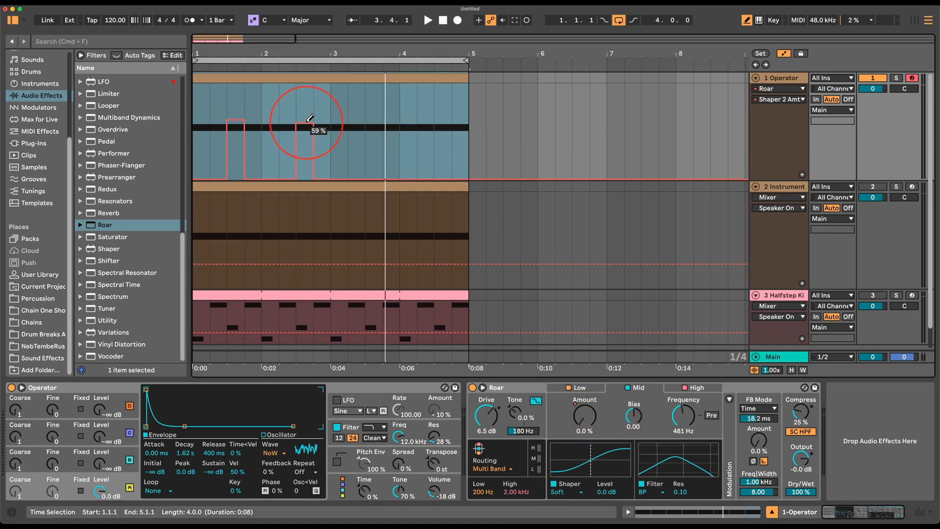
{"action": "left_click", "coordinate": [370, 119]}
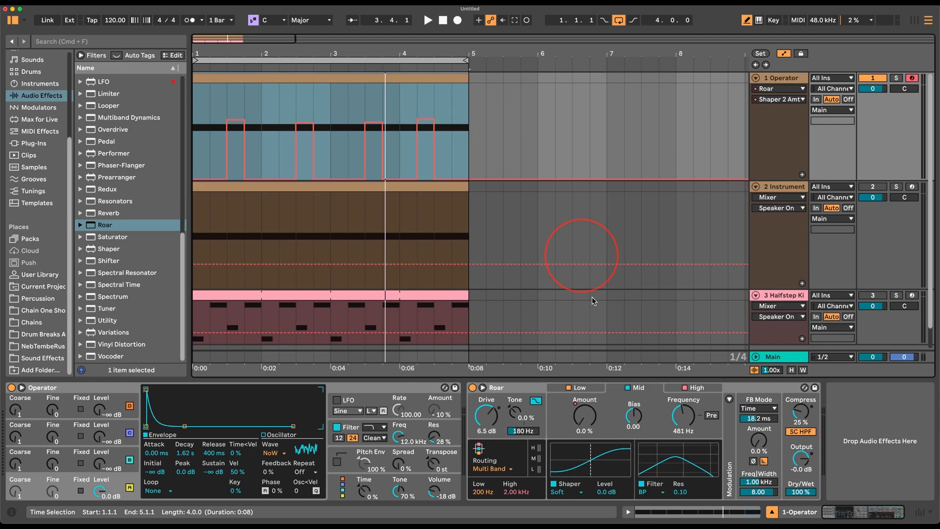
{"action": "left_click", "coordinate": [427, 178]}
{"action": "left_click", "coordinate": [443, 121]}
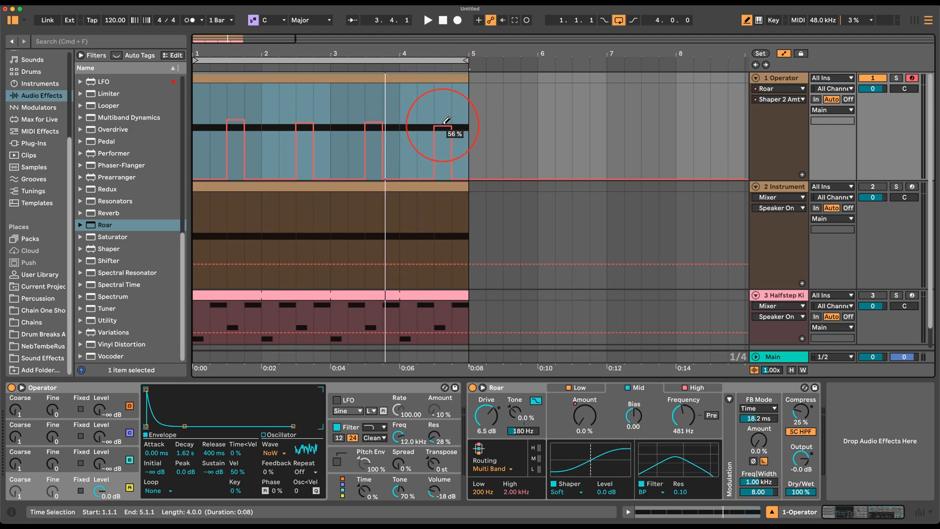
{"action": "key", "text": "space"}
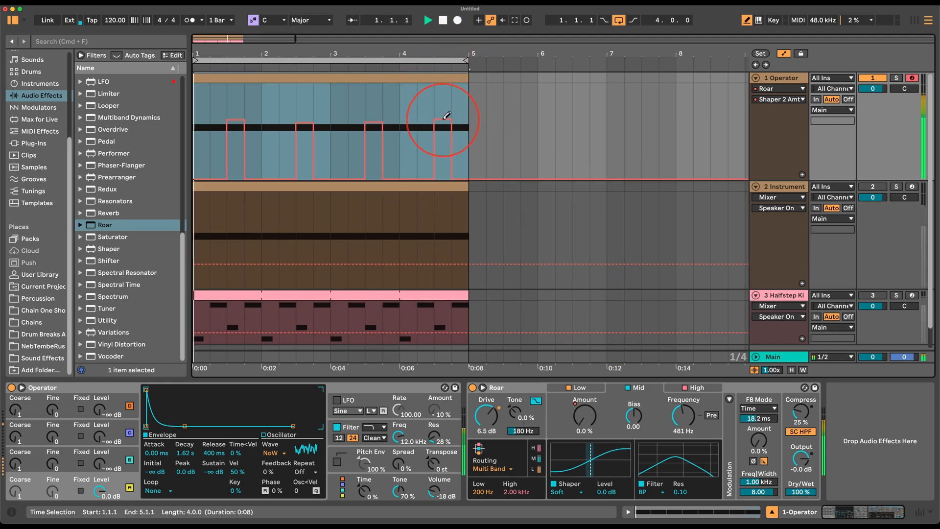
Draw pulsed Shaper 3 Amt automation (about 72 %) for the high band to the clip end.
{"action": "left_click", "coordinate": [697, 388]}
{"action": "key", "text": "space"}
{"action": "left_click", "coordinate": [584, 415]}
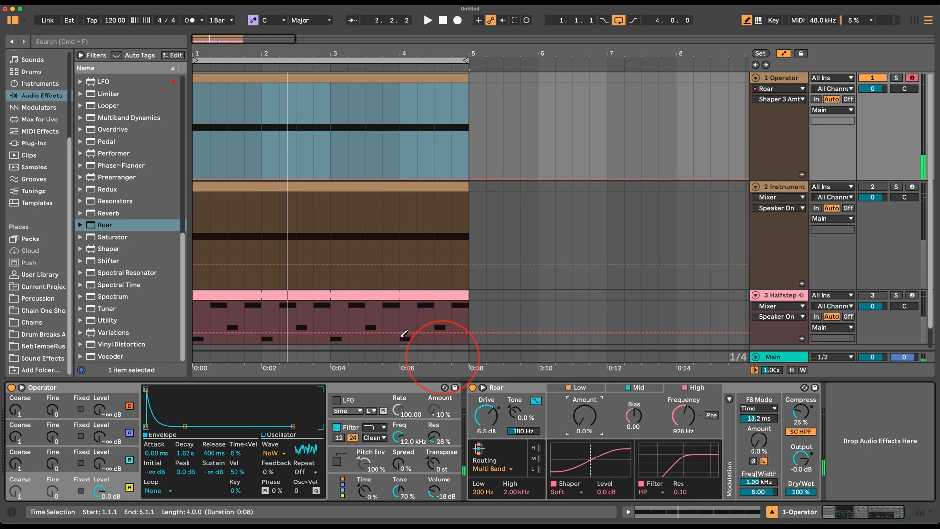
{"action": "left_click", "coordinate": [220, 118]}
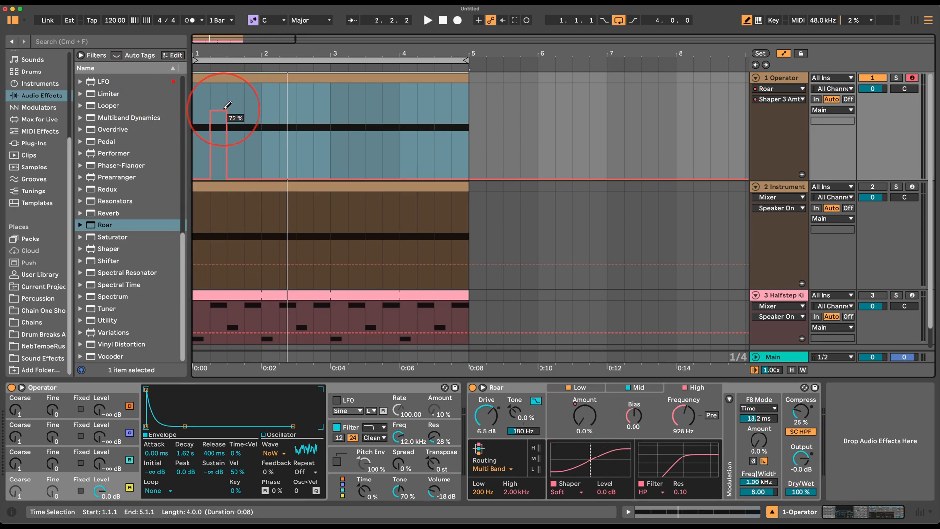
{"action": "left_click", "coordinate": [252, 118]}
{"action": "left_click", "coordinate": [287, 117]}
{"action": "left_click", "coordinate": [322, 117]}
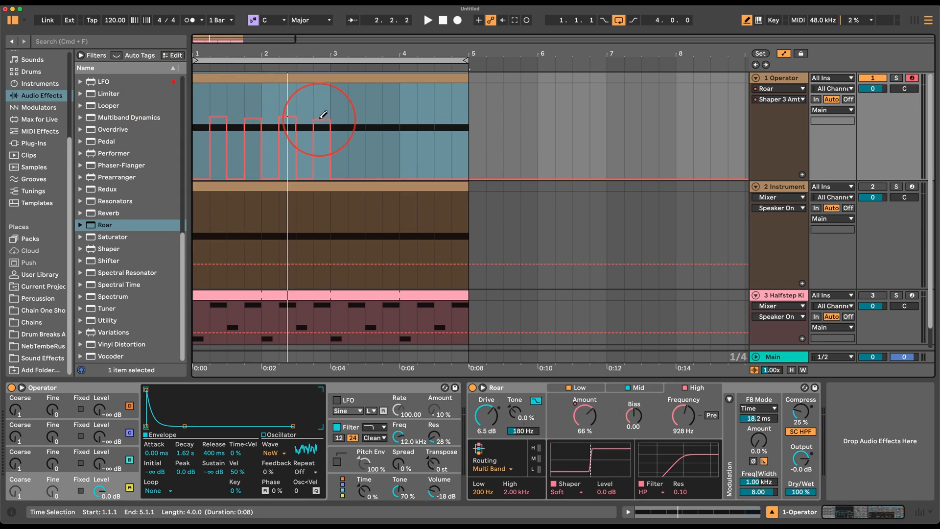
{"action": "key", "text": "space"}
{"action": "left_click", "coordinate": [390, 116]}
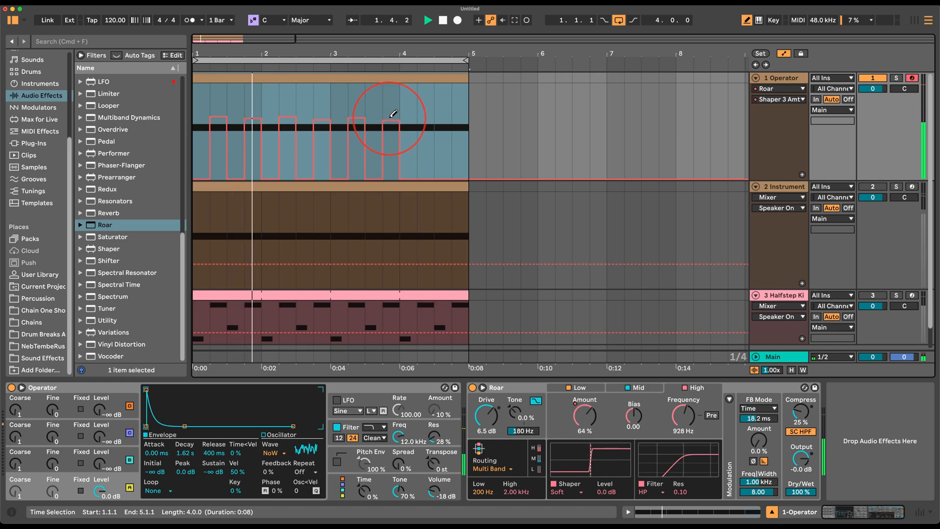
{"action": "left_click", "coordinate": [426, 114]}
{"action": "left_click", "coordinate": [459, 115]}
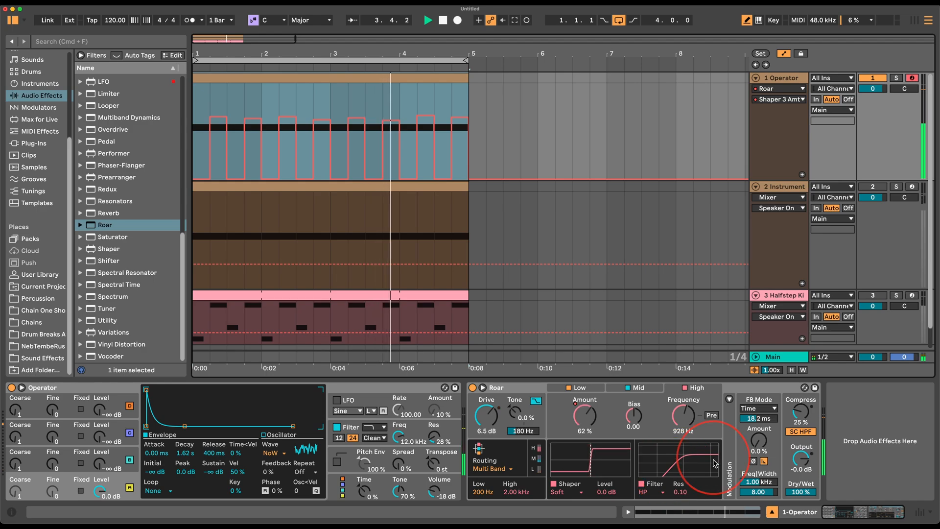
{"action": "key", "text": "space"}
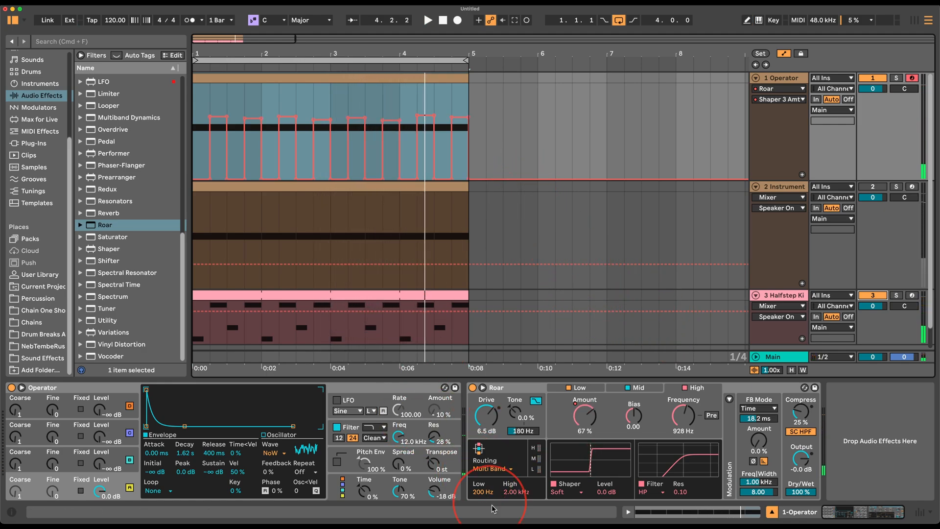
Add Reverb to track 1 with its low cut on and input filter at 1.93 kHz.
{"action": "left_click", "coordinate": [115, 212]}
{"action": "left_click_drag", "start_coordinate": [302, 346], "coordinate": [483, 464]}
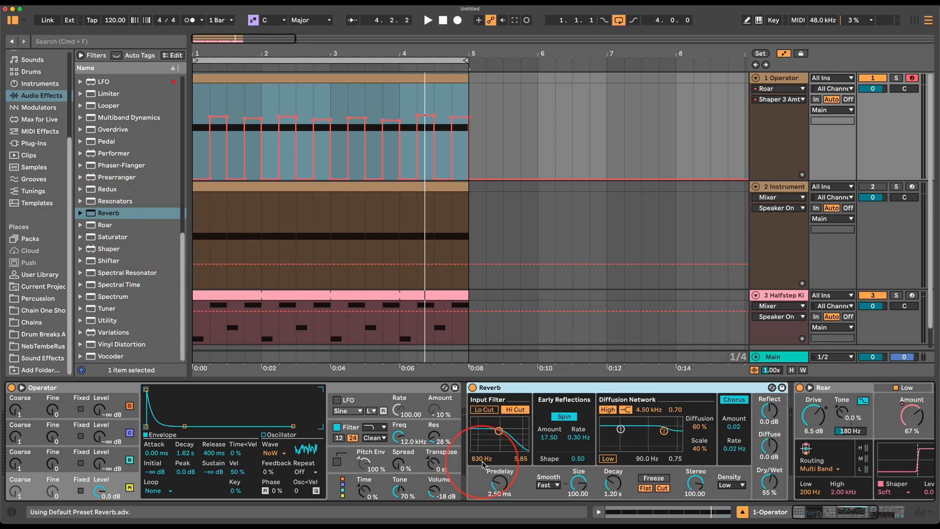
{"action": "left_click", "coordinate": [482, 415]}
{"action": "left_click_drag", "start_coordinate": [498, 431], "coordinate": [505, 435]}
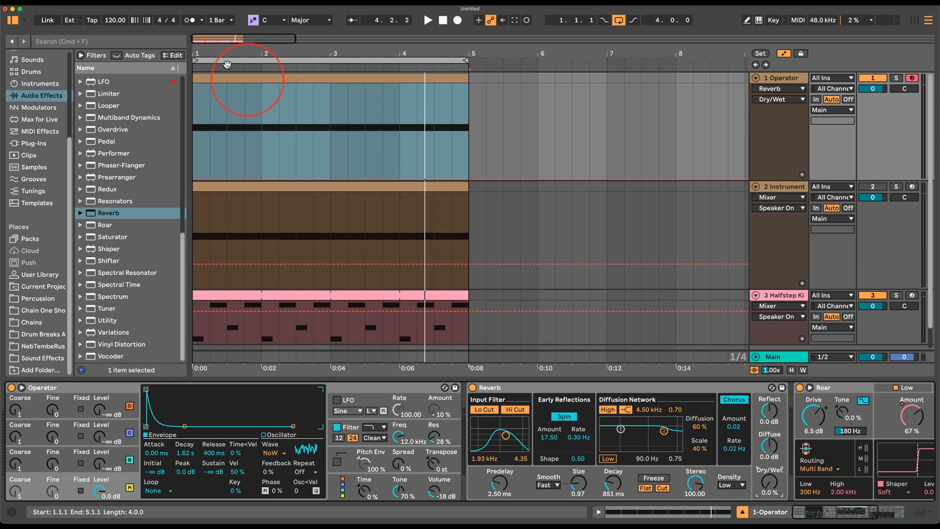
Draw stepped Reverb Dry/Wet automation including a 62 % step, then place Delay before Reverb.
{"action": "left_click", "coordinate": [226, 133]}
{"action": "left_click", "coordinate": [236, 122]}
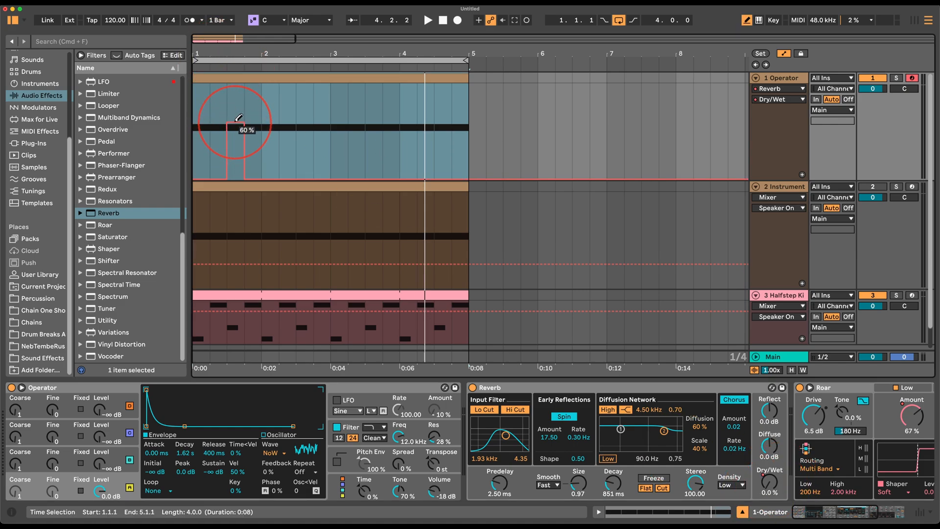
{"action": "key", "text": "space"}
{"action": "left_click_drag", "start_coordinate": [289, 123], "coordinate": [301, 123]}
{"action": "left_click", "coordinate": [287, 179]}
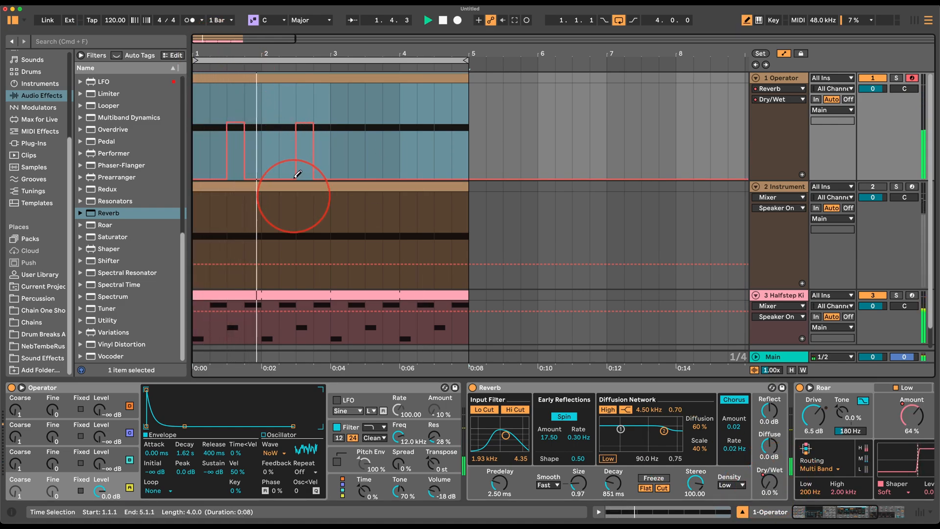
{"action": "left_click", "coordinate": [373, 119]}
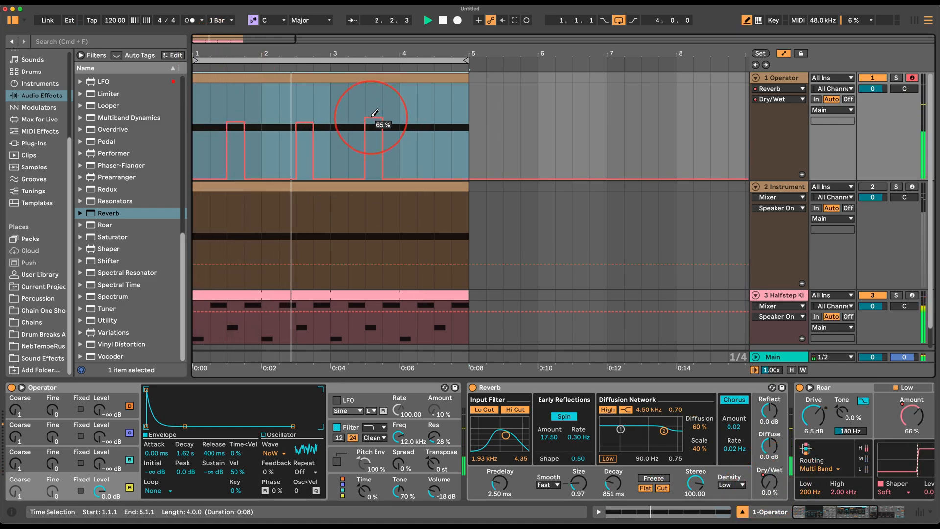
{"action": "left_click", "coordinate": [442, 120]}
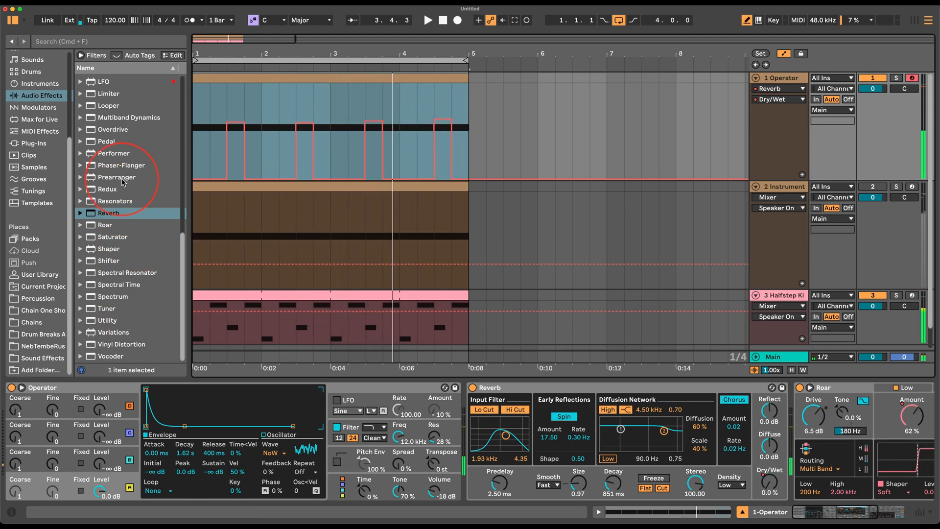
{"action": "scroll", "coordinate": [130, 163], "scroll_direction": "up", "scroll_amount": 10}
{"action": "left_click_drag", "start_coordinate": [118, 260], "coordinate": [464, 413]}
Set Delay to millisecond time, 65 % feedback, ping-pong, and filter at 1.27 kHz.
{"action": "left_click", "coordinate": [476, 409]}
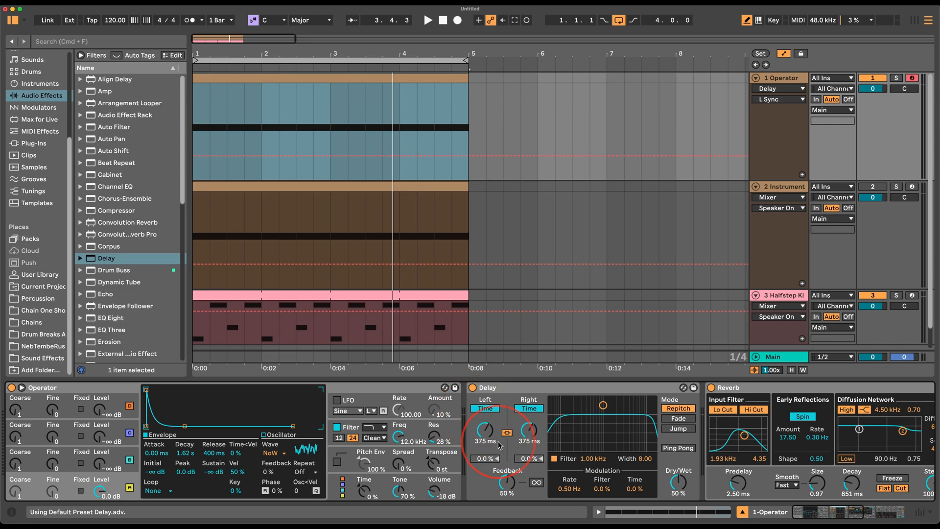
{"action": "left_click_drag", "start_coordinate": [510, 477], "coordinate": [510, 469]}
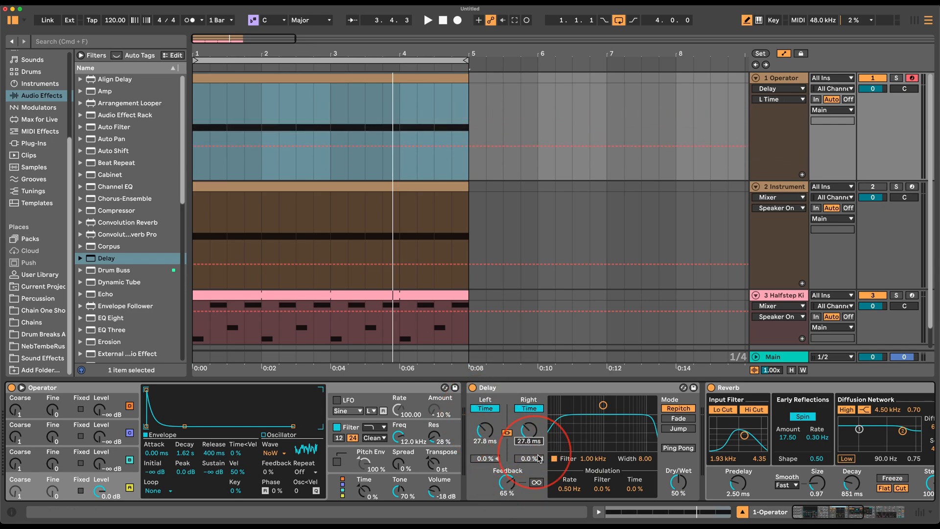
{"action": "left_click", "coordinate": [672, 450]}
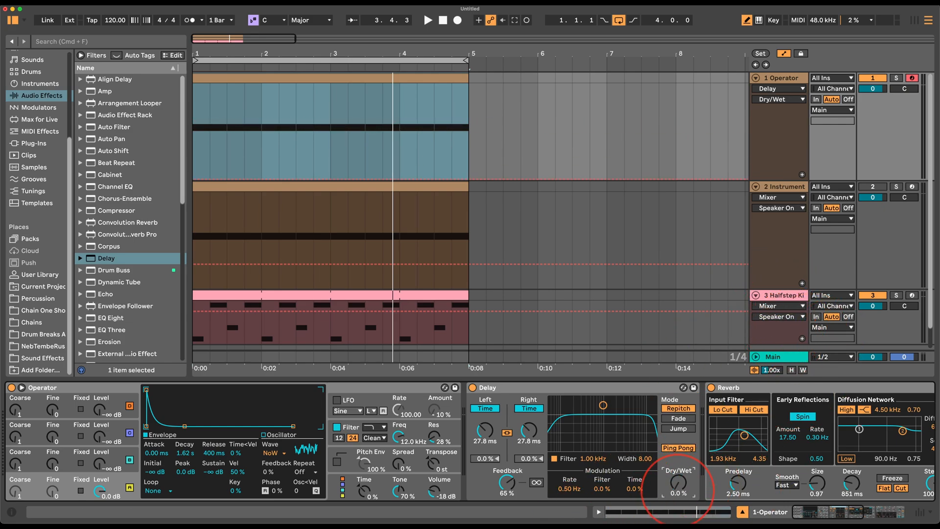
{"action": "mouse_move", "coordinate": [602, 405]}
{"action": "left_mouse_down"}
{"action": "mouse_move", "coordinate": [594, 400]}
{"action": "mouse_move", "coordinate": [607, 417]}
{"action": "left_mouse_up"}
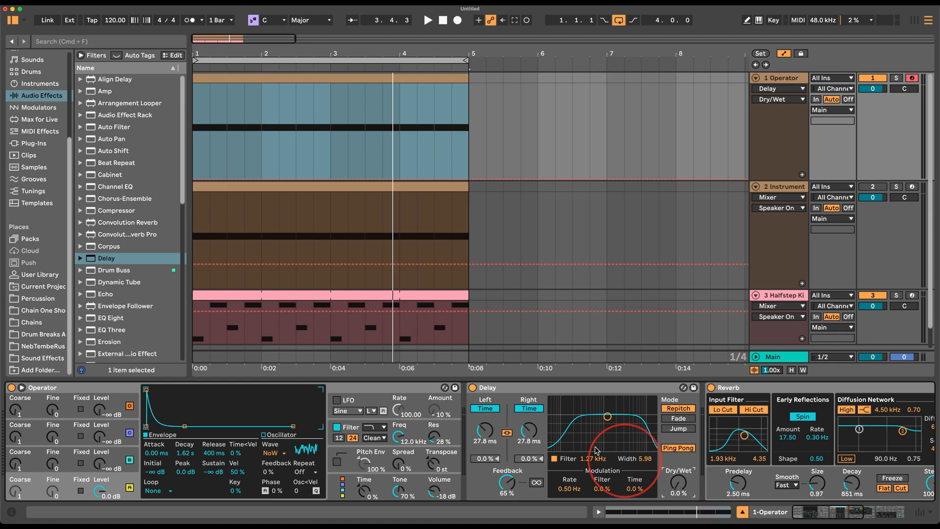
Draw stepped Delay Dry/Wet automation across bars 1–4 while playing.
{"action": "left_click", "coordinate": [204, 142]}
{"action": "key", "text": "b"}
{"action": "left_click", "coordinate": [199, 124]}
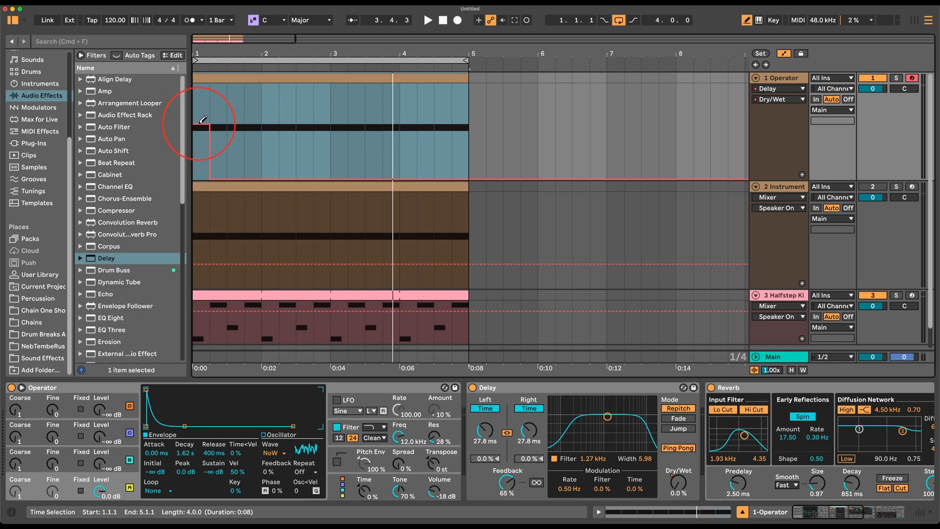
{"action": "key", "text": "space"}
{"action": "left_click", "coordinate": [270, 121]}
{"action": "left_click", "coordinate": [344, 115]}
{"action": "left_click", "coordinate": [411, 120]}
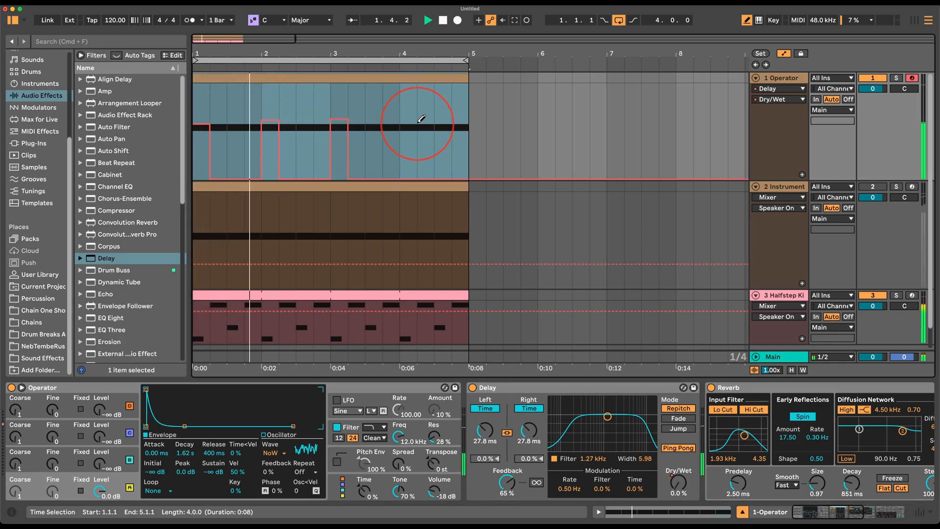
{"action": "left_click", "coordinate": [363, 237]}
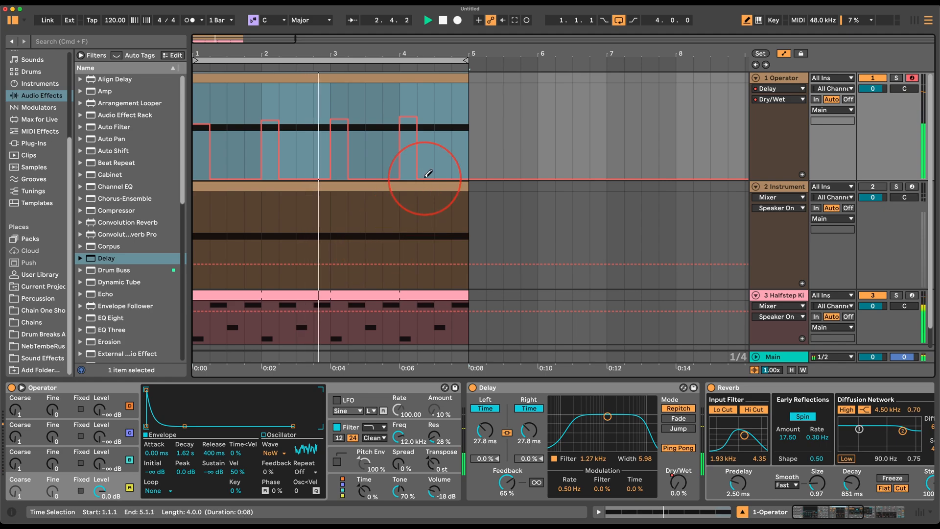
Mute the Halfstep Kit track with its volume reset to 0, then return to the Operator track.
{"action": "left_click", "coordinate": [574, 435]}
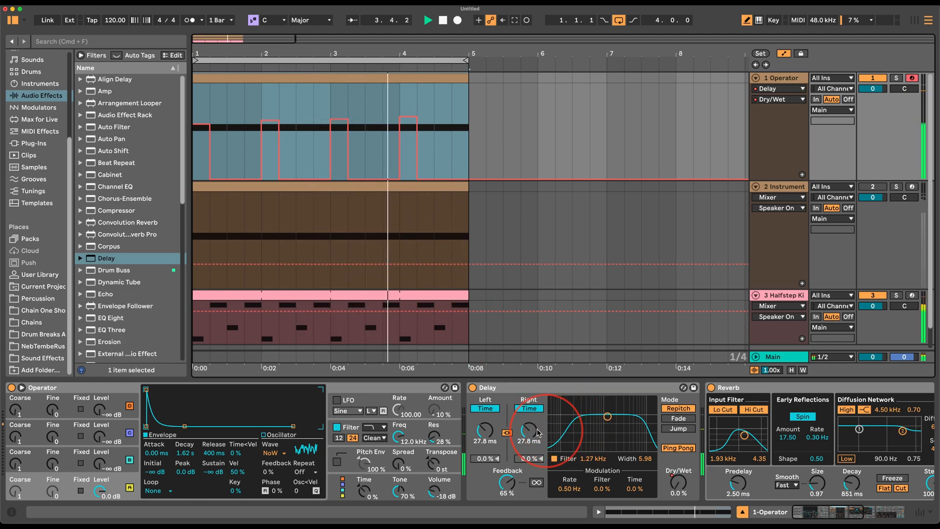
{"action": "left_click_drag", "start_coordinate": [872, 305], "coordinate": [872, 300]}
{"action": "left_click", "coordinate": [873, 296]}
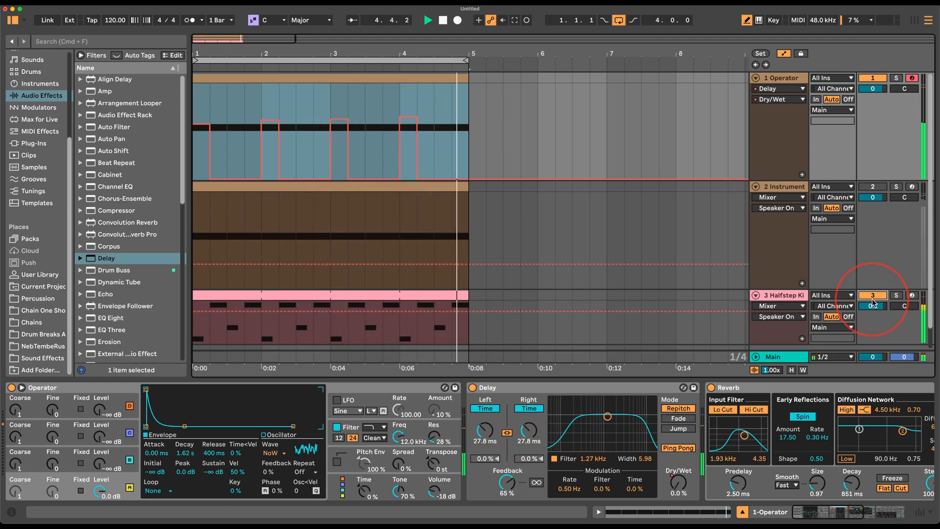
{"action": "double_click", "coordinate": [875, 309]}
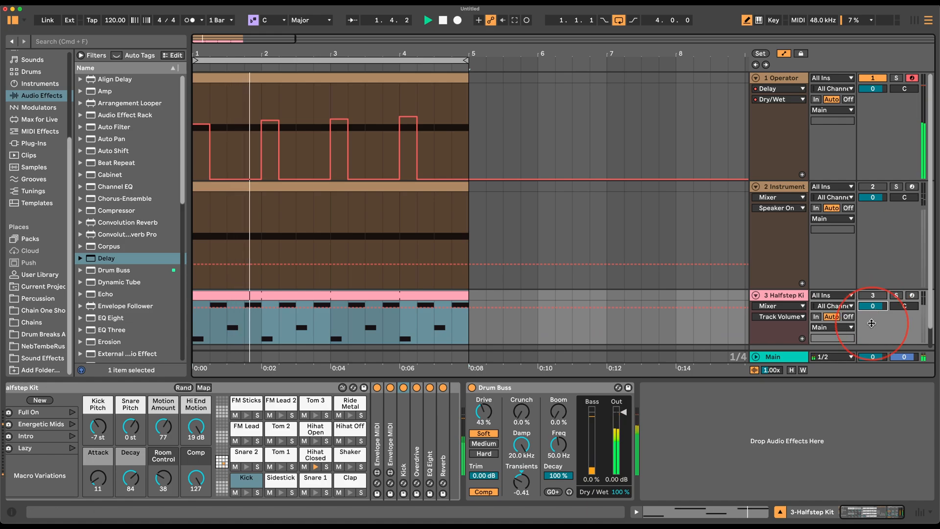
{"action": "left_click", "coordinate": [778, 81]}
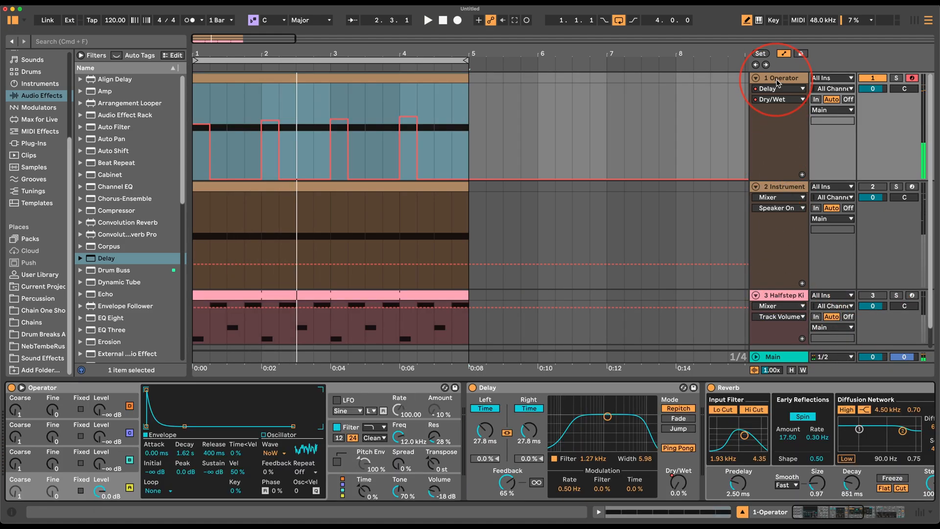
{"action": "scroll", "coordinate": [700, 484], "scroll_direction": "right", "scroll_amount": 5}
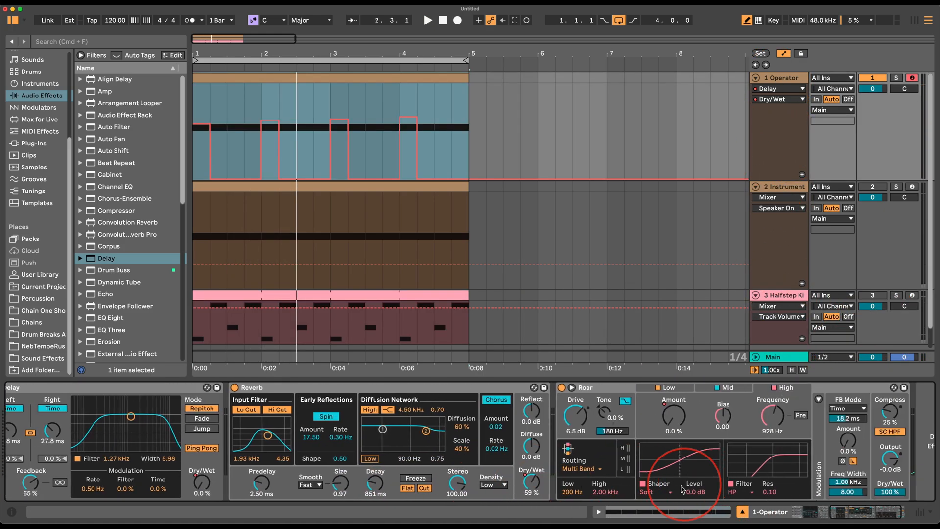
{"action": "scroll", "coordinate": [404, 474], "scroll_direction": "left", "scroll_amount": 10}
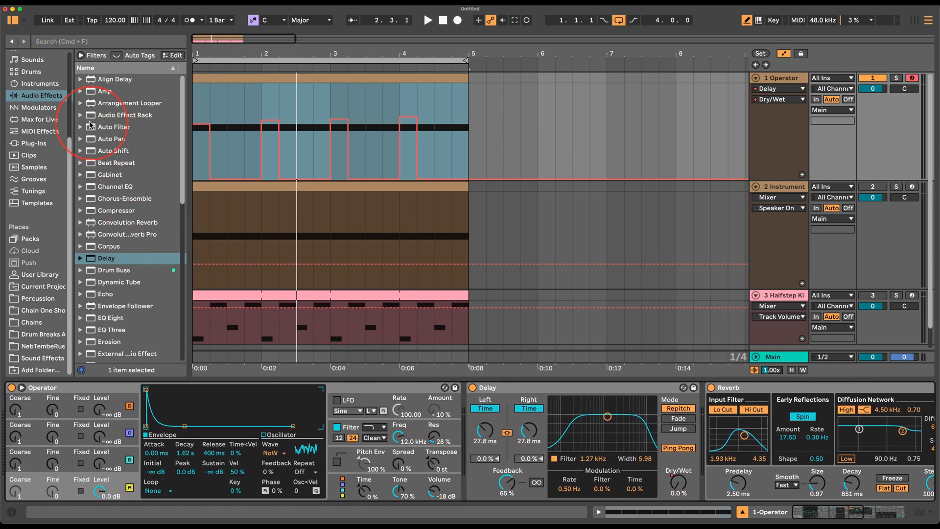
Add an Expression Control to the Operator track, mapped to the Delay's left time.
{"action": "left_click", "coordinate": [44, 84]}
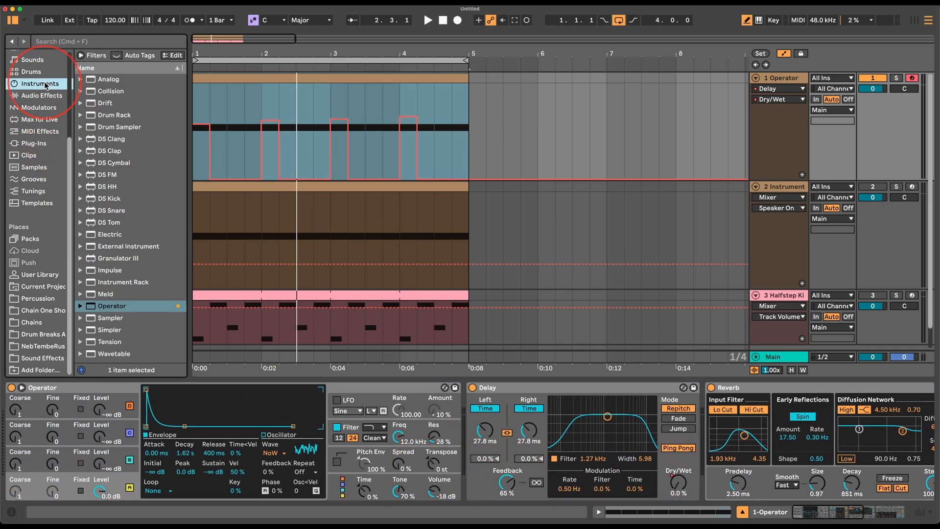
{"action": "left_click", "coordinate": [39, 108]}
{"action": "left_click_drag", "start_coordinate": [120, 168], "coordinate": [32, 439]}
{"action": "left_click", "coordinate": [62, 427]}
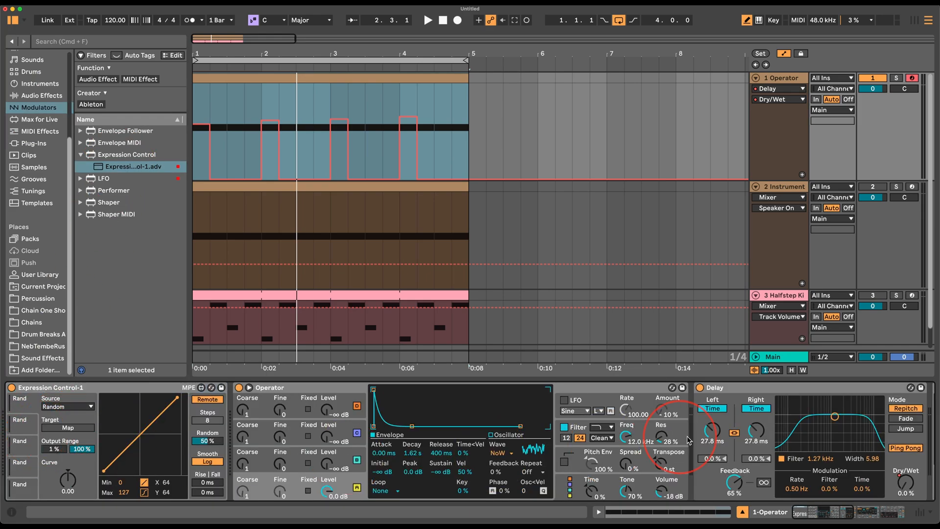
{"action": "left_click", "coordinate": [712, 430]}
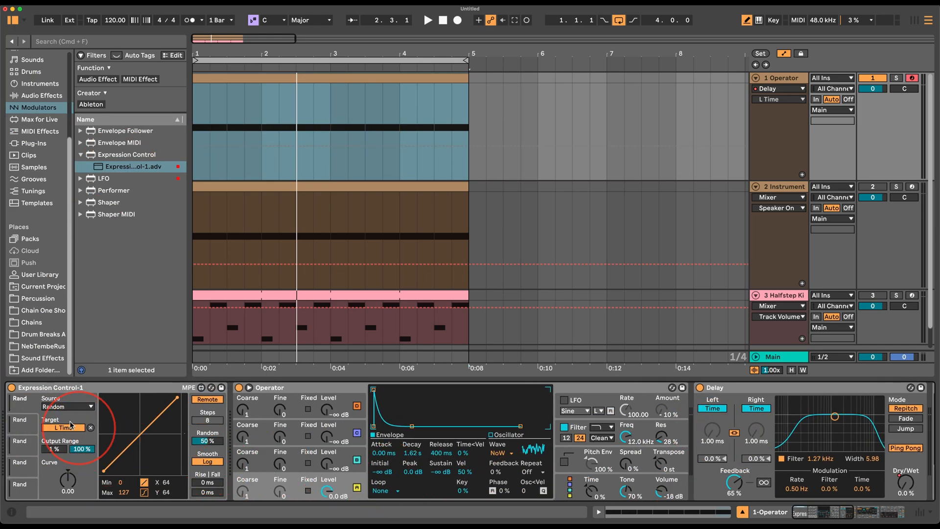
Hear the randomization, lower Roar's feedback amount to about 8 %, and unmute the Halfstep Kit.
{"action": "scroll", "coordinate": [711, 440], "scroll_direction": "right", "scroll_amount": 10}
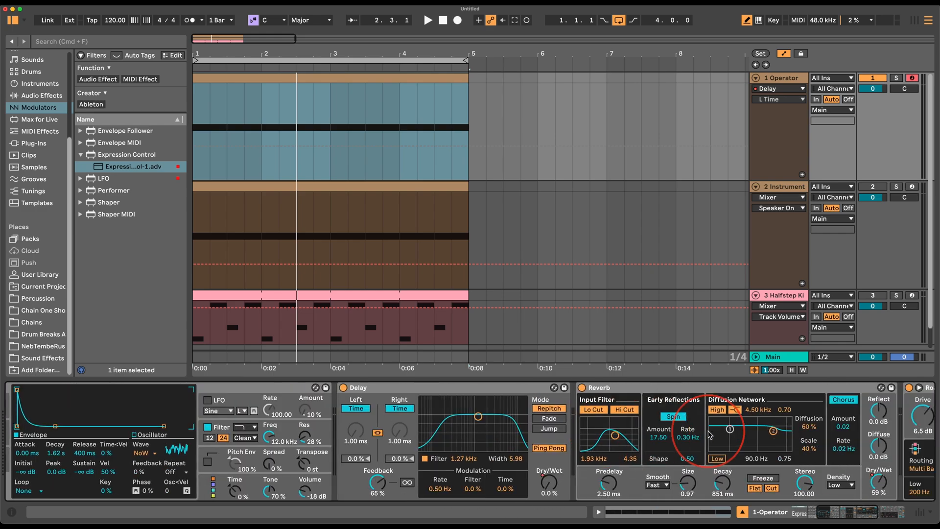
{"action": "scroll", "coordinate": [396, 485], "scroll_direction": "left", "scroll_amount": 10}
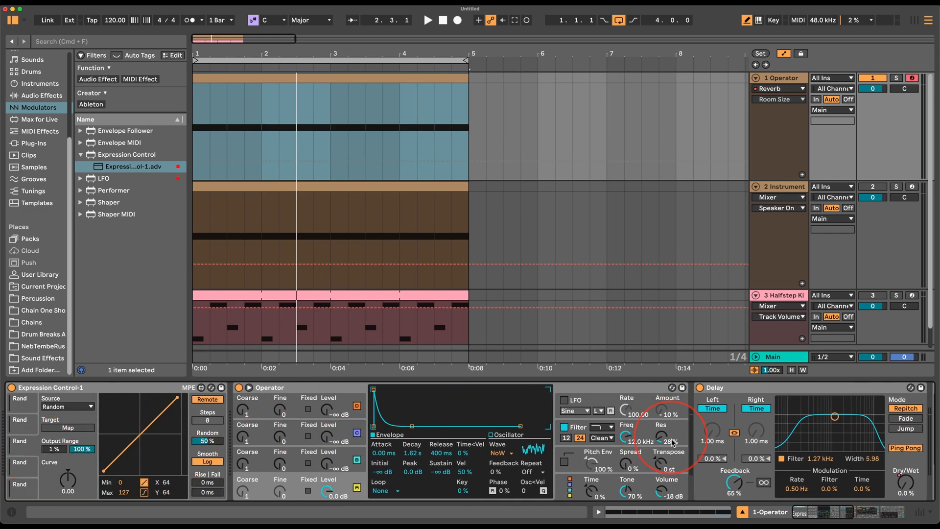
{"action": "scroll", "coordinate": [674, 442], "scroll_direction": "right", "scroll_amount": 10}
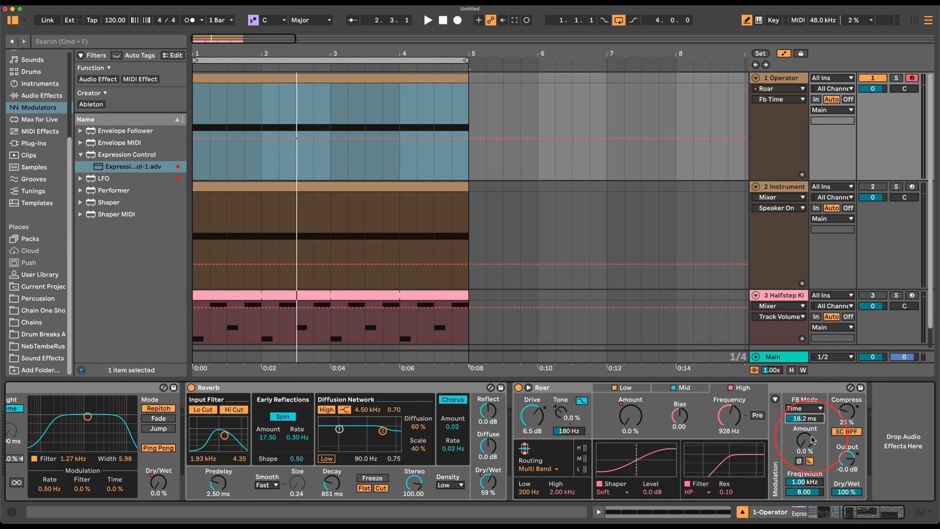
{"action": "key", "text": "space"}
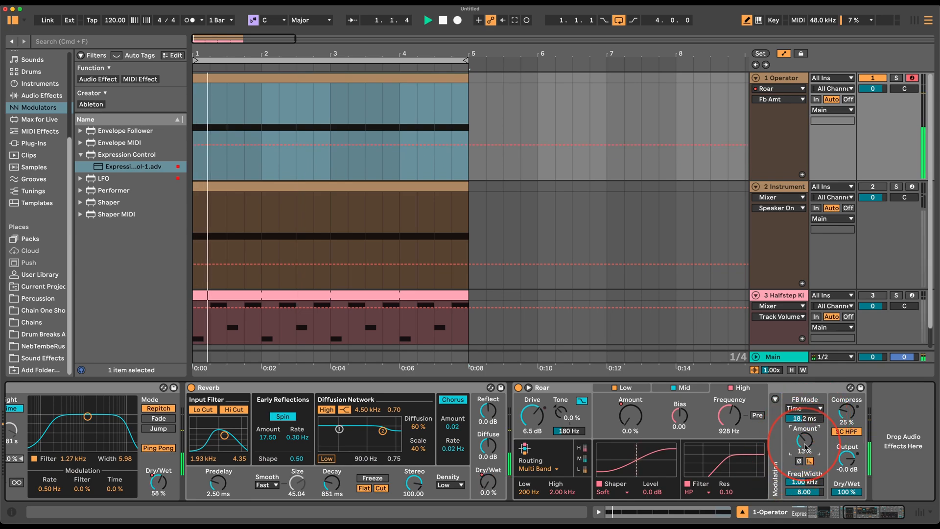
{"action": "scroll", "coordinate": [247, 420], "scroll_direction": "left", "scroll_amount": 10}
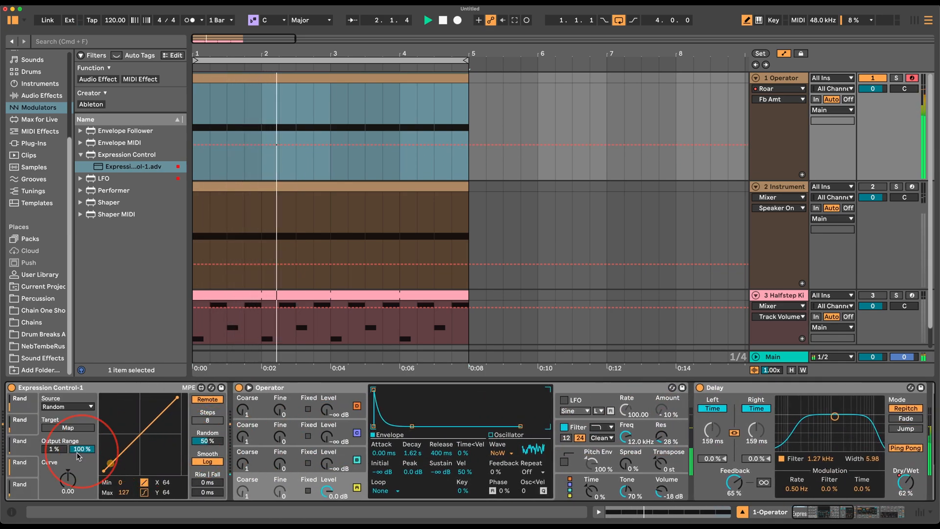
{"action": "scroll", "coordinate": [576, 418], "scroll_direction": "right", "scroll_amount": 10}
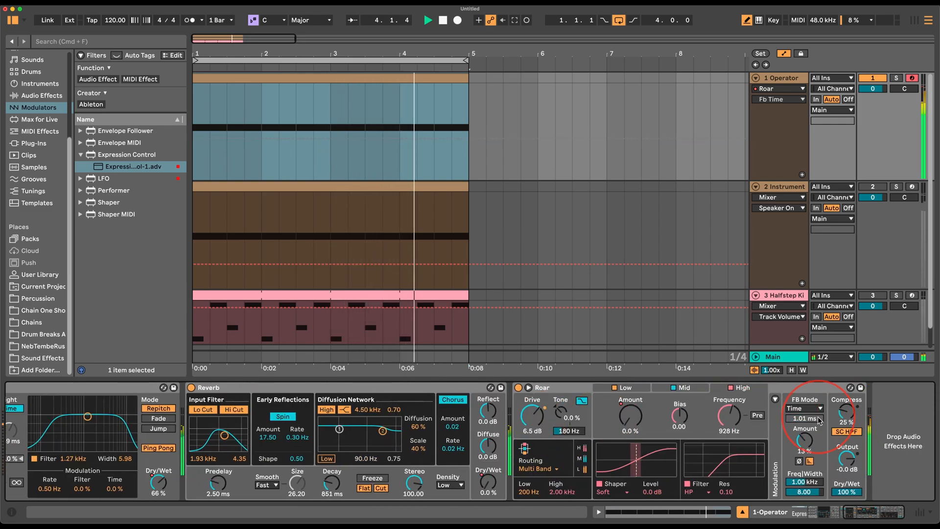
{"action": "left_click_drag", "start_coordinate": [805, 439], "coordinate": [808, 446]}
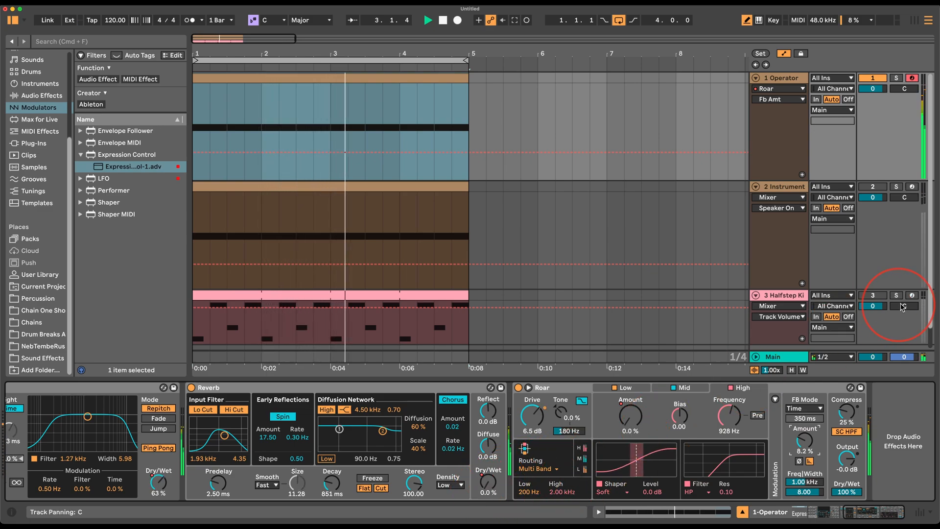
{"action": "left_click", "coordinate": [872, 296]}
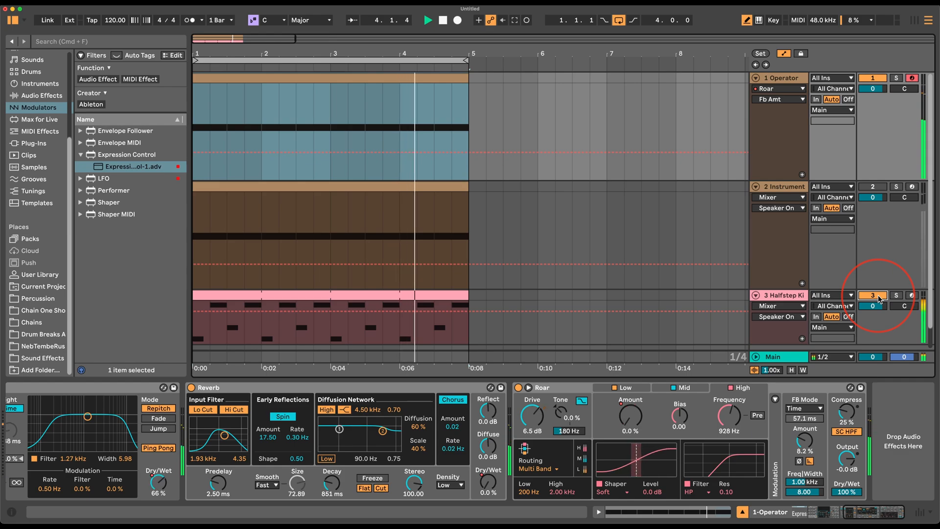
{"action": "scroll", "coordinate": [303, 485], "scroll_direction": "left", "scroll_amount": 10}
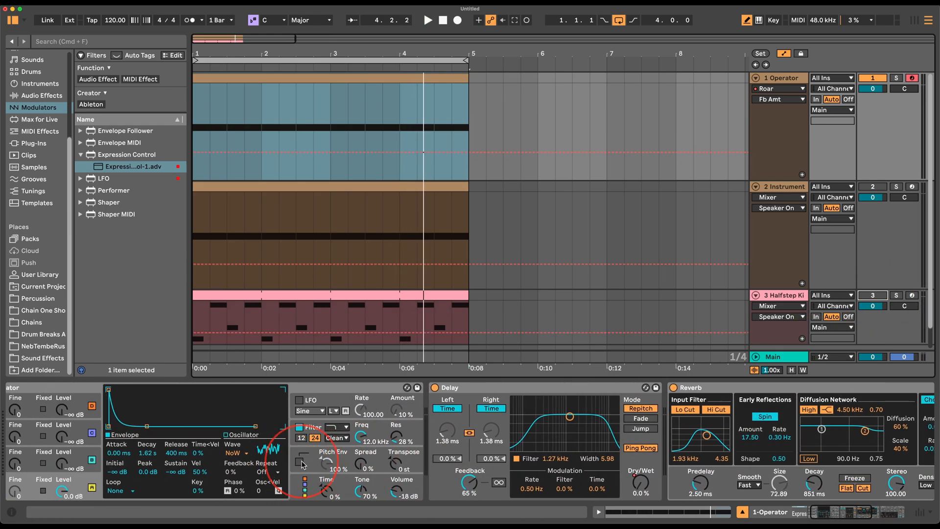
{"action": "left_click", "coordinate": [312, 392]}
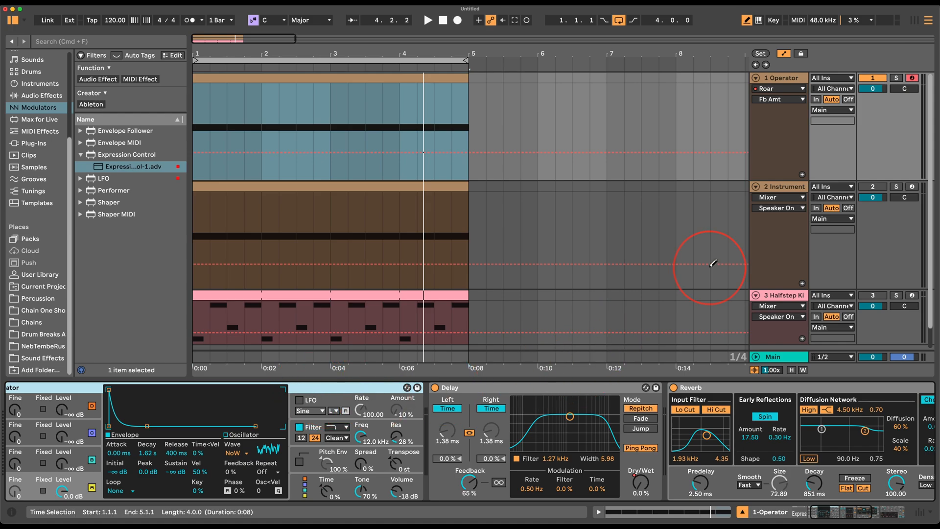
Check track 2's instrument rack, then delete the Operator instrument from track 1.
{"action": "left_click", "coordinate": [778, 188]}
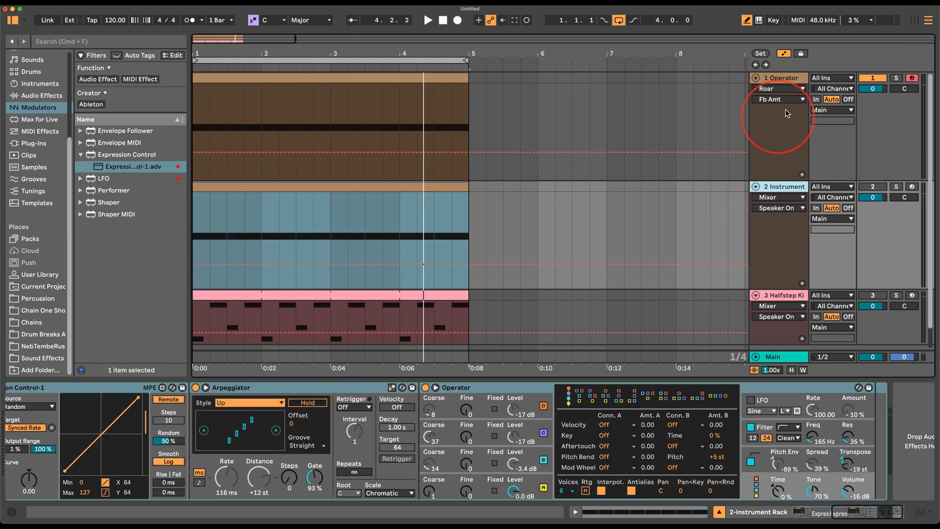
{"action": "scroll", "coordinate": [262, 472], "scroll_direction": "left", "scroll_amount": 10}
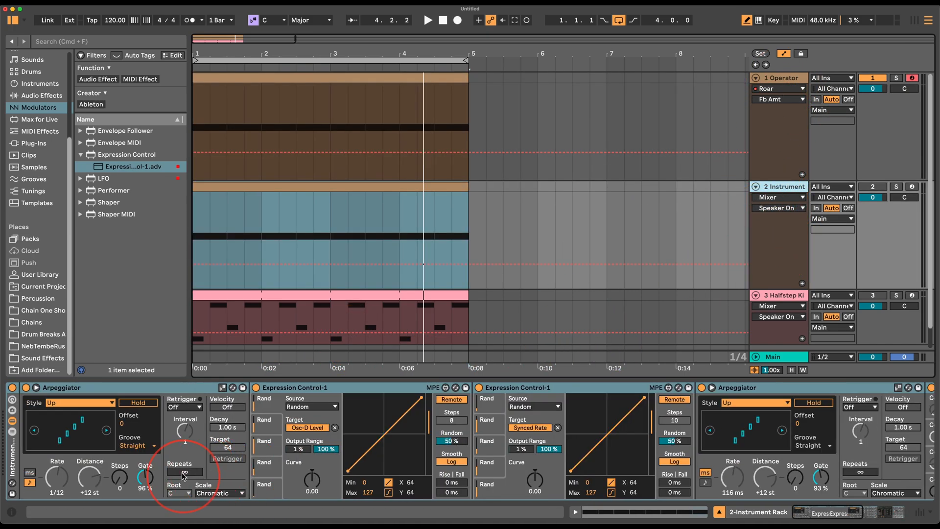
{"action": "left_click", "coordinate": [13, 470]}
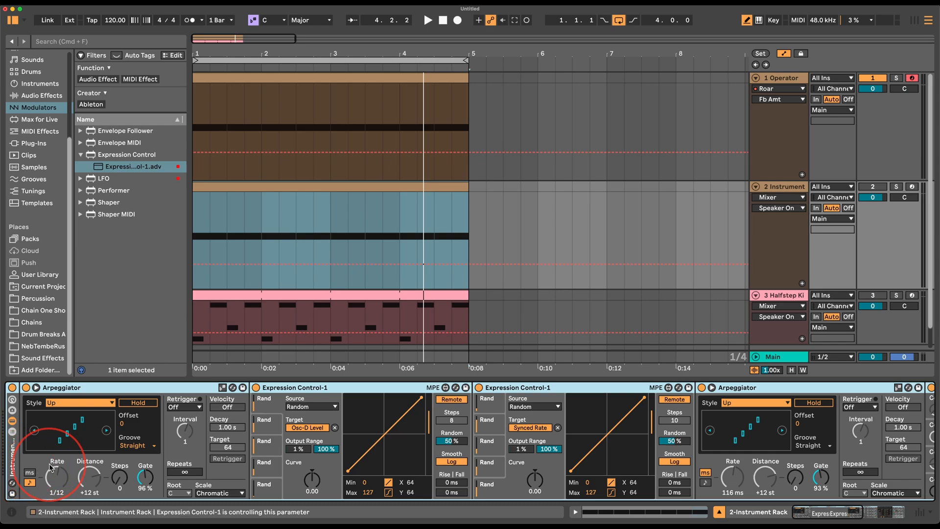
{"action": "left_click", "coordinate": [788, 83]}
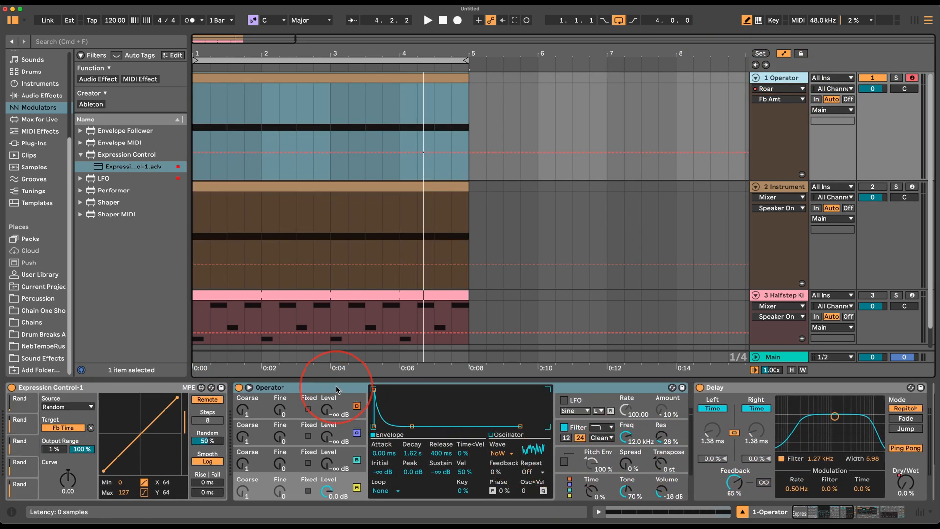
{"action": "key", "text": "Delete"}
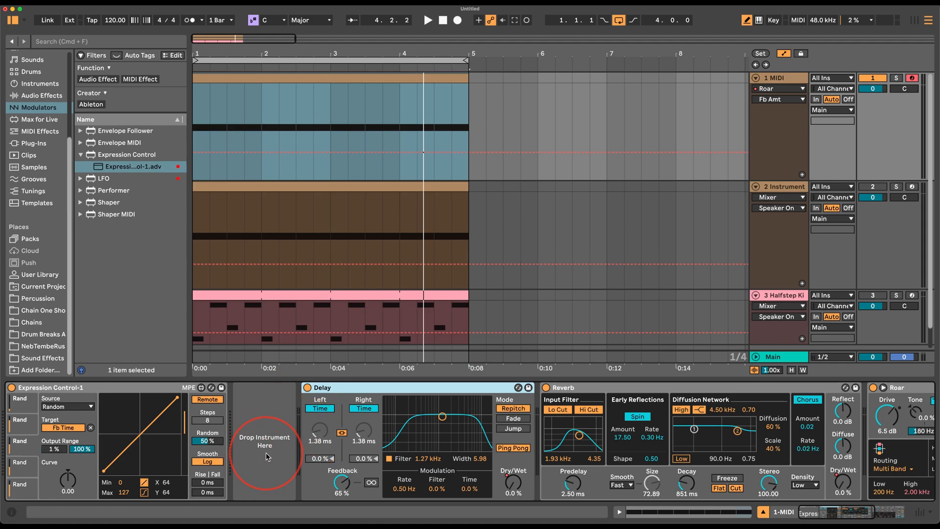
Paste the arpeggiated Instrument Rack into track 1's empty slot, start playback, and browse the device chain.
{"action": "key", "text": "super+v"}
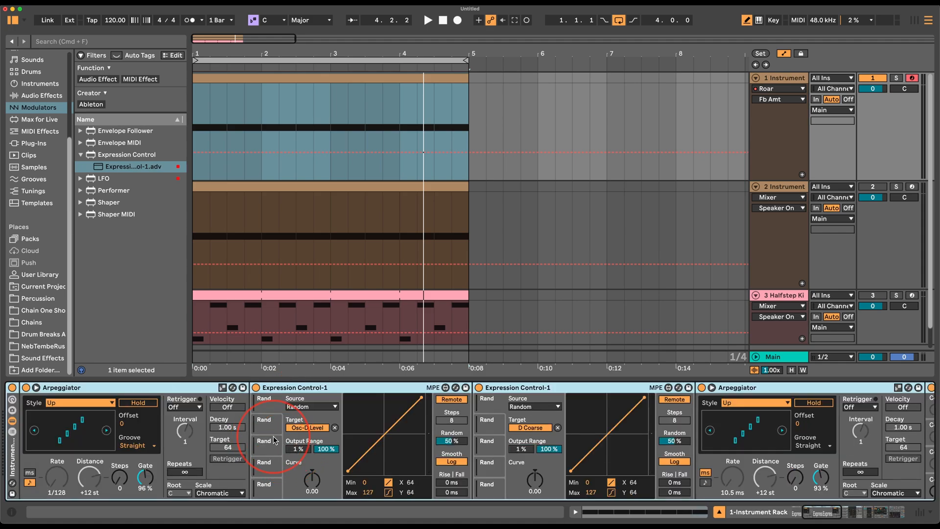
{"action": "key", "text": "space"}
{"action": "scroll", "coordinate": [249, 443], "scroll_direction": "left", "scroll_amount": 5}
{"action": "scroll", "coordinate": [332, 447], "scroll_direction": "right", "scroll_amount": 10}
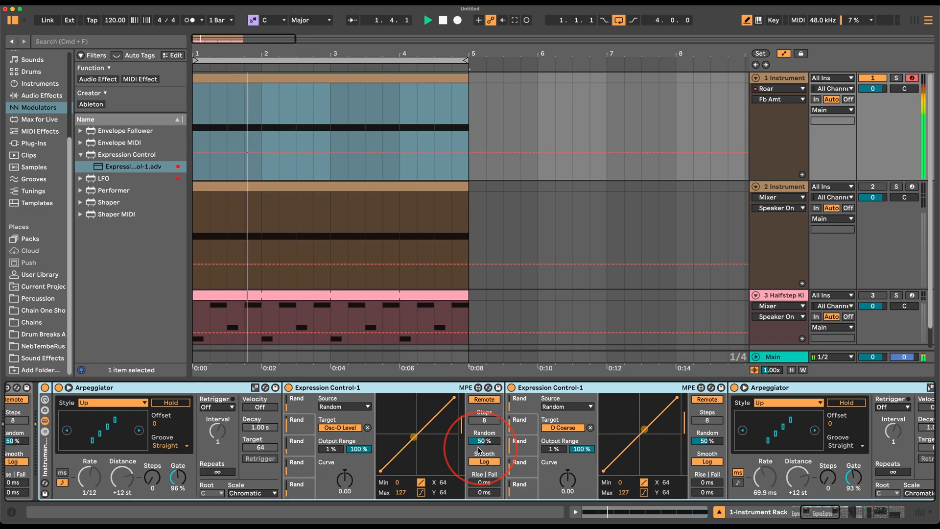
{"action": "scroll", "coordinate": [477, 450], "scroll_direction": "right", "scroll_amount": 10}
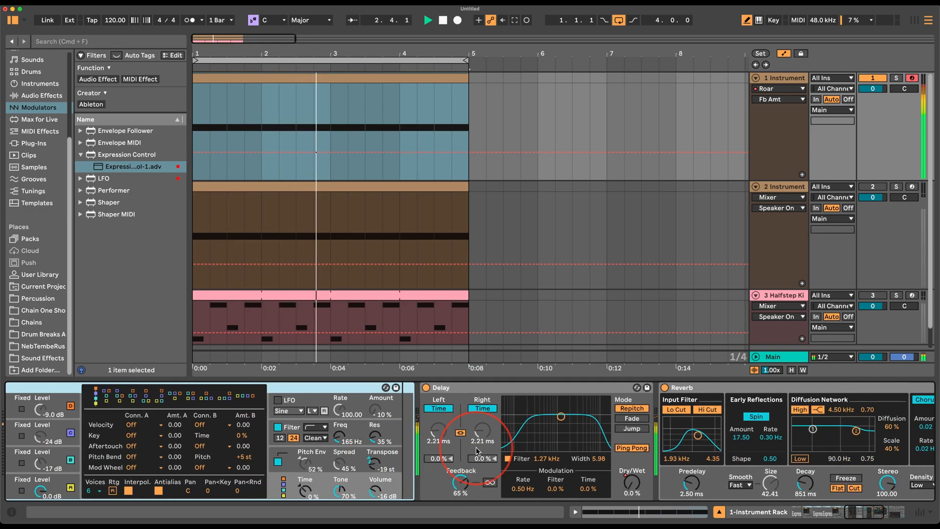
{"action": "scroll", "coordinate": [392, 395], "scroll_direction": "right", "scroll_amount": 8}
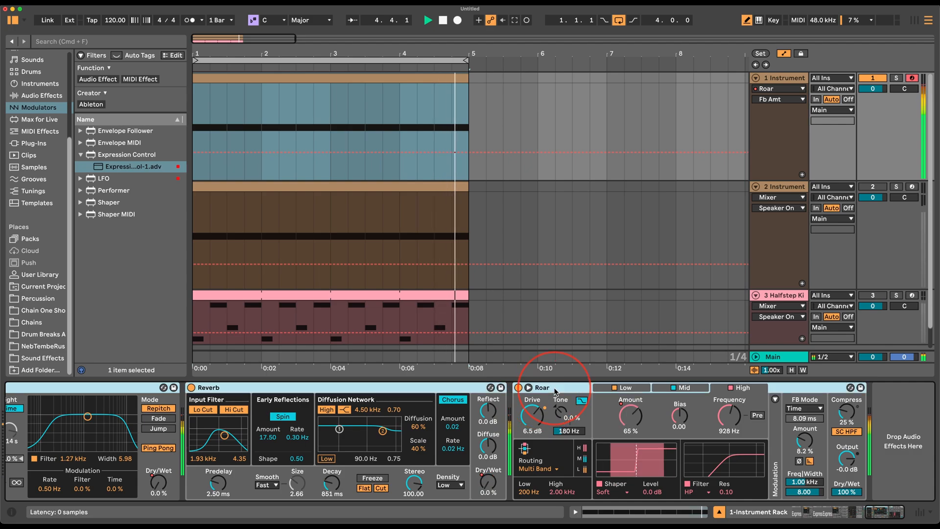
{"action": "scroll", "coordinate": [277, 409], "scroll_direction": "left", "scroll_amount": 10}
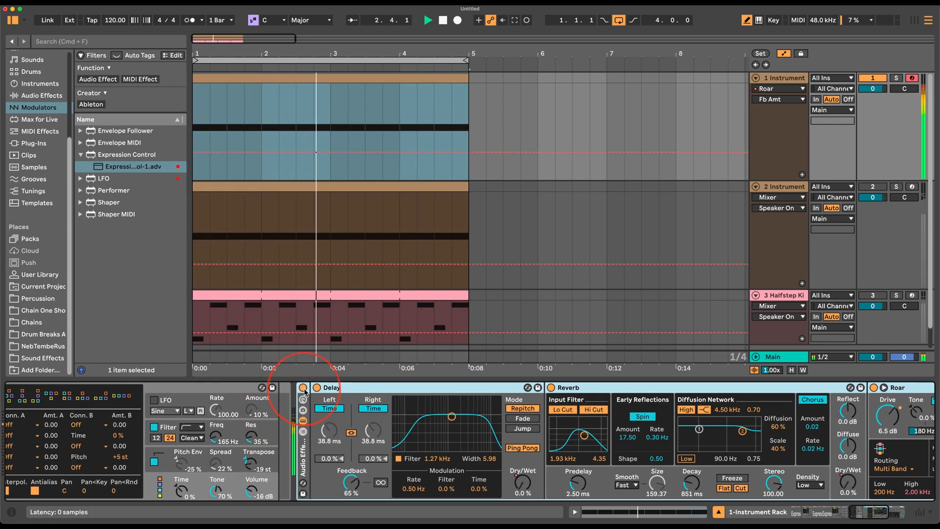
A/B the effects rack on and off, unmute the Halfstep Kit, and lower track 1 to -3.8 dB.
{"action": "left_click", "coordinate": [303, 388]}
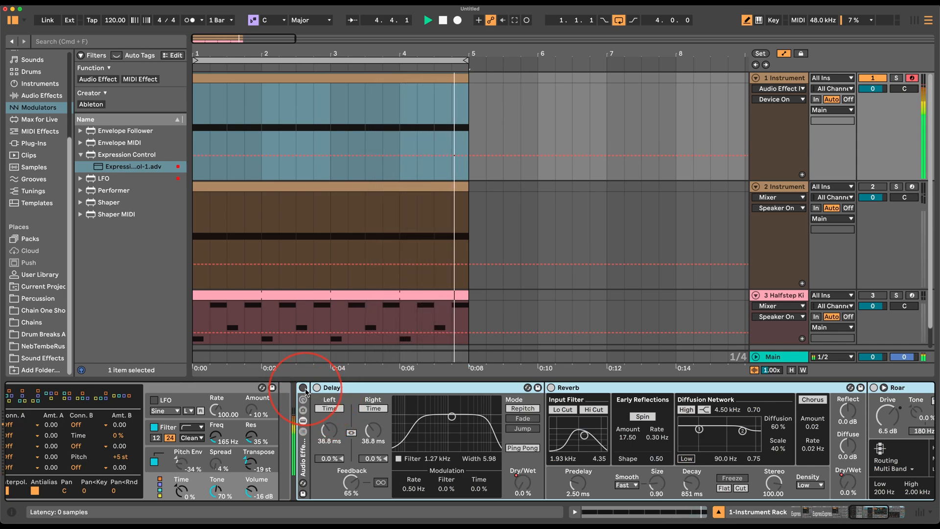
{"action": "left_click", "coordinate": [303, 388]}
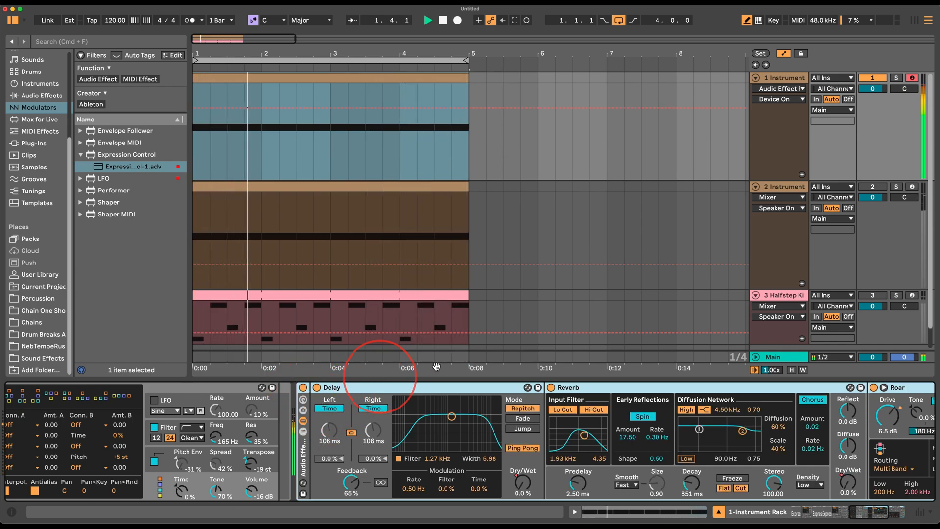
{"action": "left_click", "coordinate": [874, 296]}
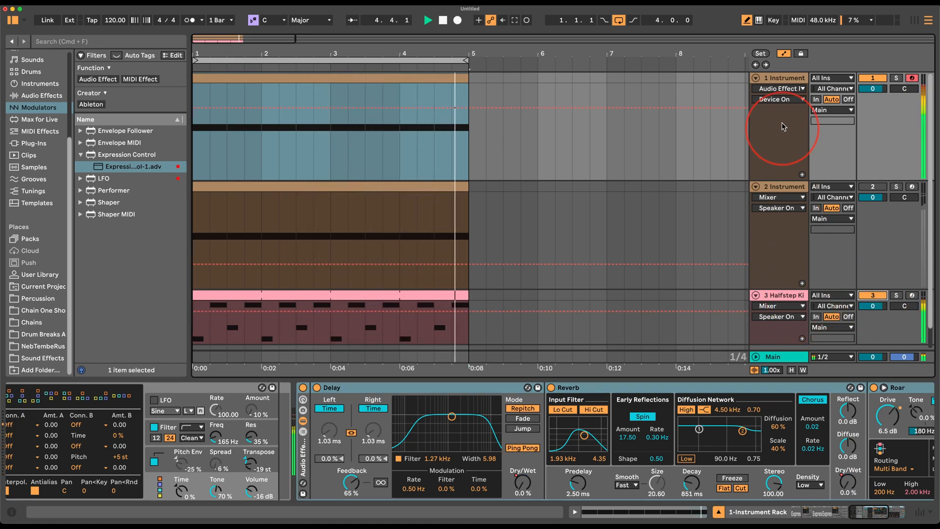
{"action": "left_click_drag", "start_coordinate": [872, 88], "coordinate": [881, 93]}
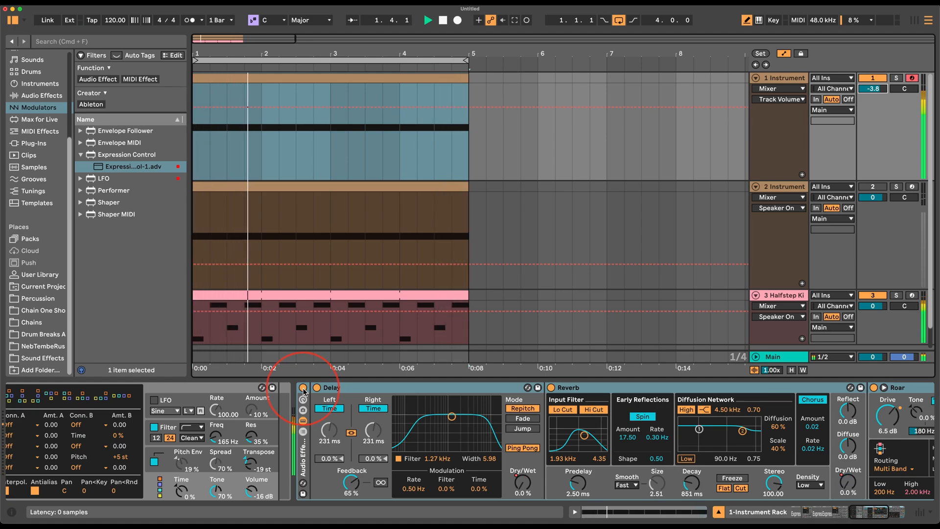
{"action": "left_click", "coordinate": [303, 388]}
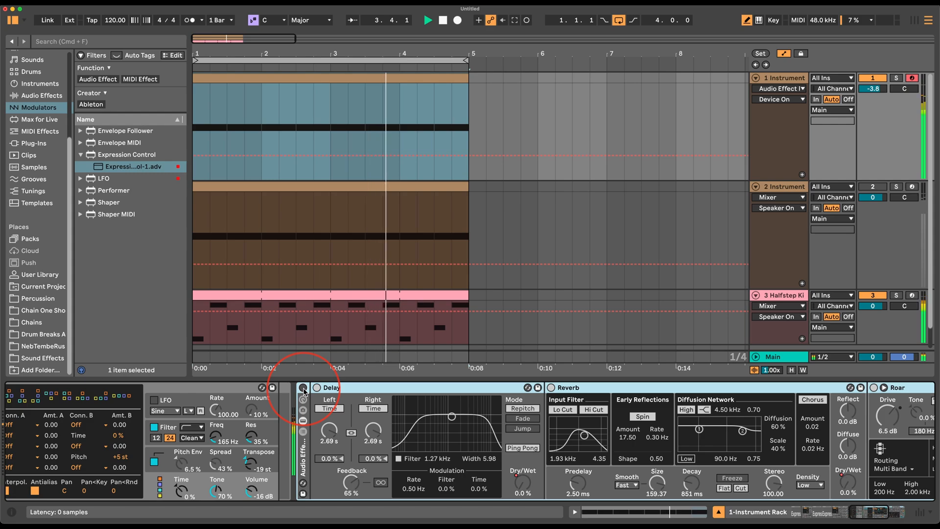
{"action": "left_click", "coordinate": [303, 387]}
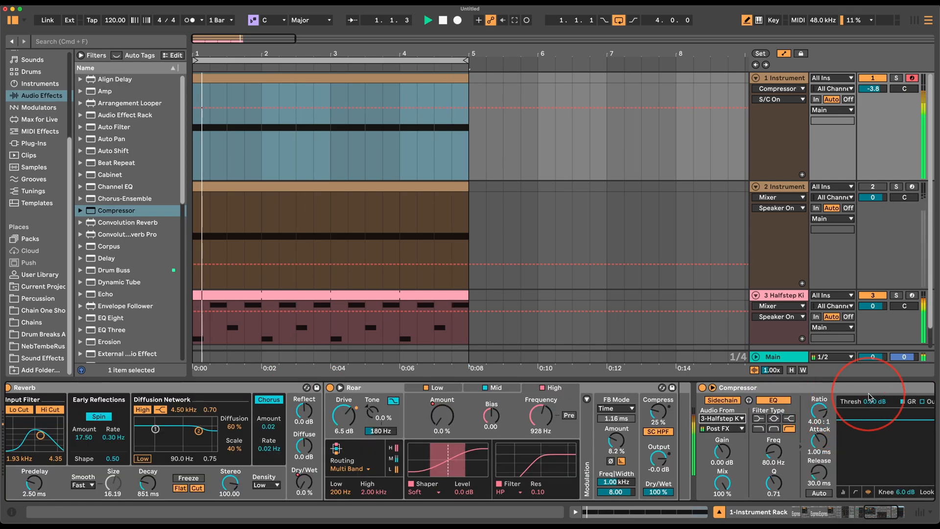
Drag the Halfstep-sidechained Compressor to -30.4 dB threshold, 0.04 ms attack and 4.40 ms release.
{"action": "left_click_drag", "start_coordinate": [875, 401], "coordinate": [874, 431]}
{"action": "scroll", "coordinate": [867, 404], "scroll_direction": "right", "scroll_amount": 4}
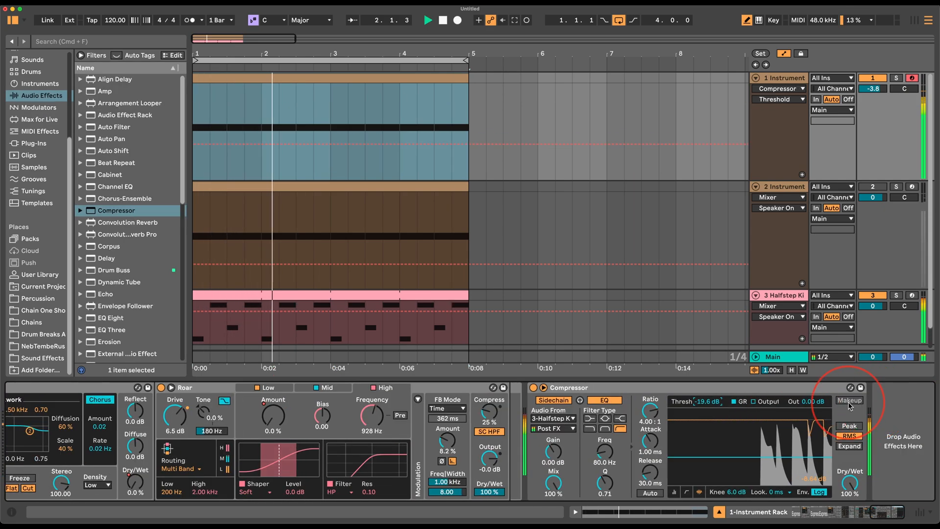
{"action": "mouse_move", "coordinate": [647, 440]}
{"action": "left_mouse_down"}
{"action": "mouse_move", "coordinate": [647, 493]}
{"action": "mouse_move", "coordinate": [650, 453]}
{"action": "left_mouse_up"}
{"action": "left_click_drag", "start_coordinate": [697, 400], "coordinate": [697, 423]}
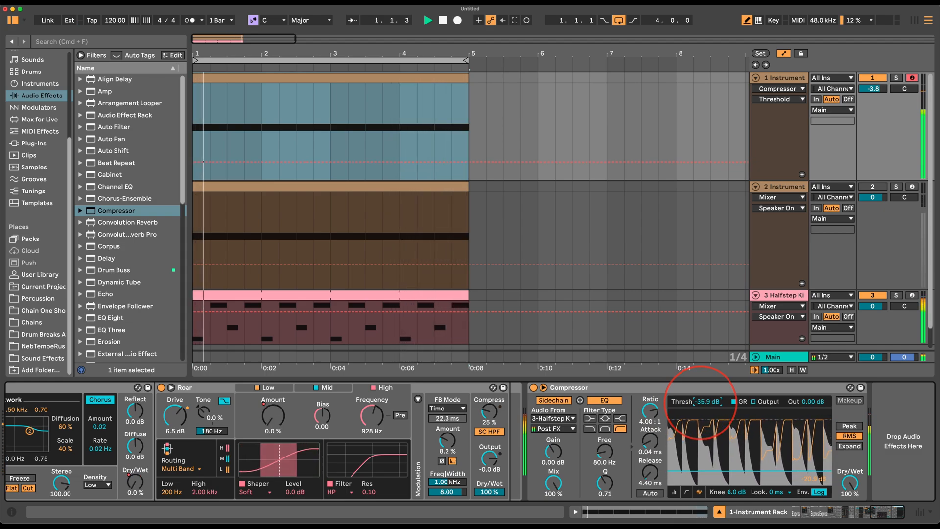
{"action": "left_click_drag", "start_coordinate": [700, 402], "coordinate": [700, 403]}
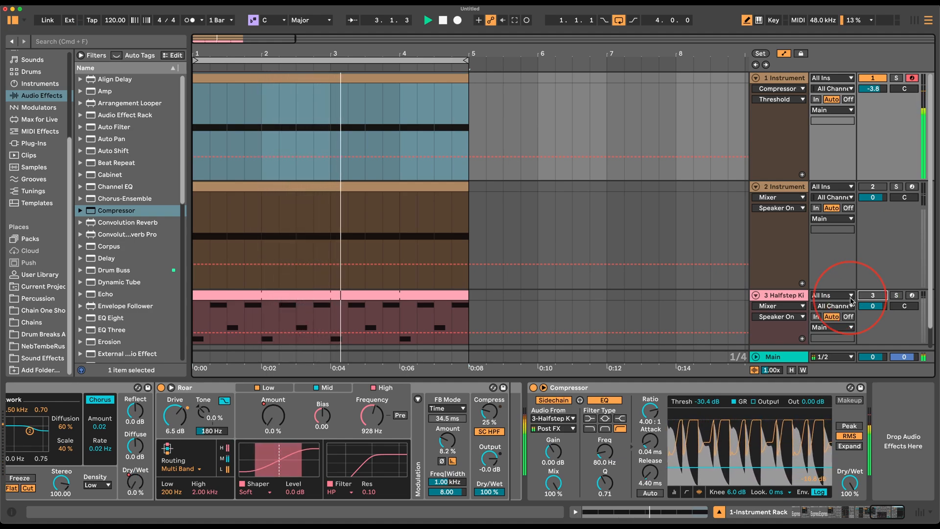
{"action": "scroll", "coordinate": [457, 410], "scroll_direction": "left", "scroll_amount": 4}
{"action": "scroll", "coordinate": [458, 410], "scroll_direction": "left", "scroll_amount": 20}
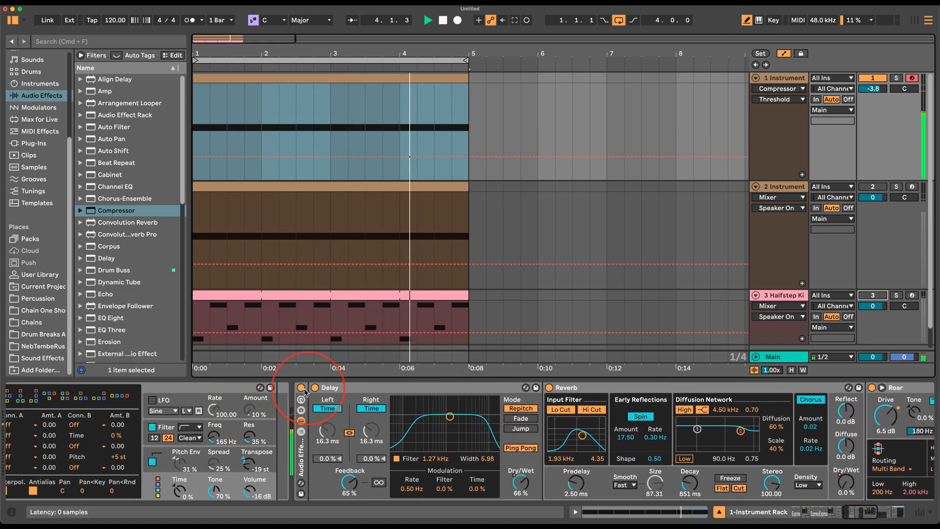
{"action": "scroll", "coordinate": [650, 394], "scroll_direction": "right", "scroll_amount": 18}
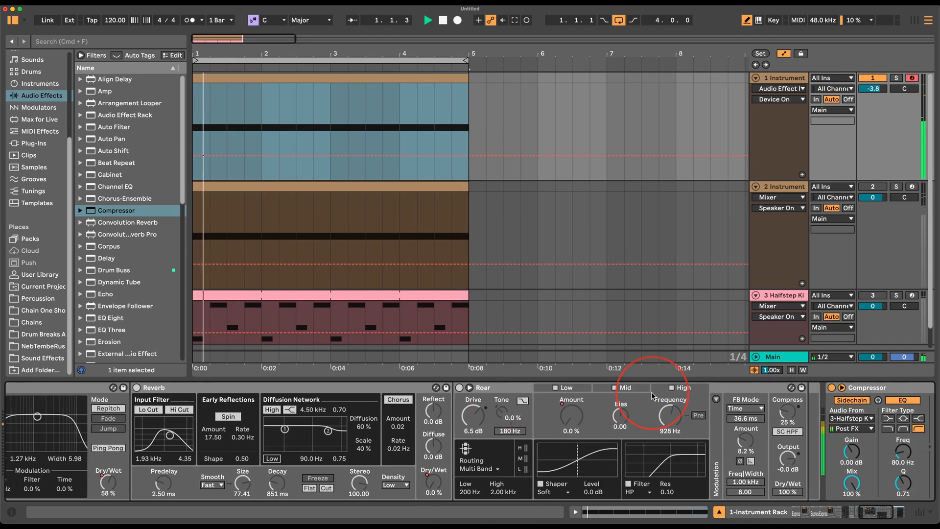
{"action": "left_click", "coordinate": [693, 387]}
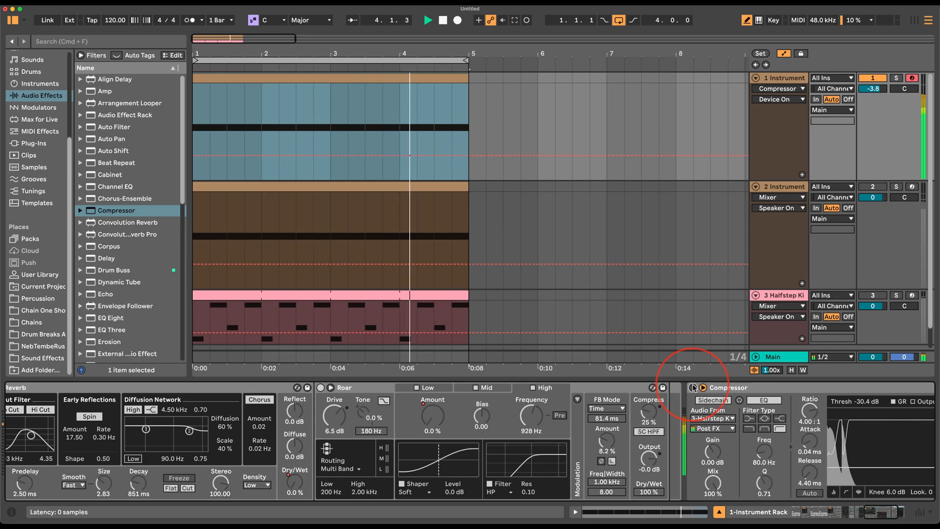
{"action": "left_click", "coordinate": [693, 387]}
{"action": "scroll", "coordinate": [538, 395], "scroll_direction": "left", "scroll_amount": 10}
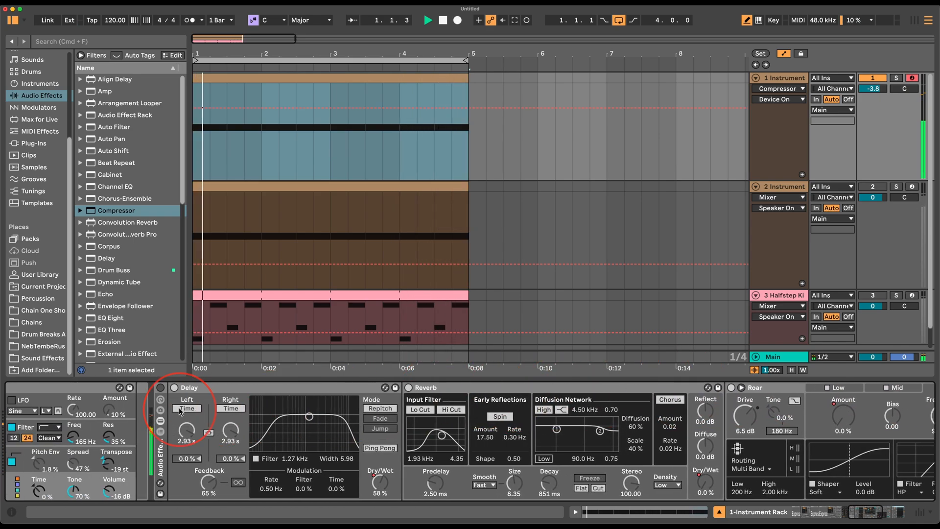
{"action": "left_click", "coordinate": [214, 388]}
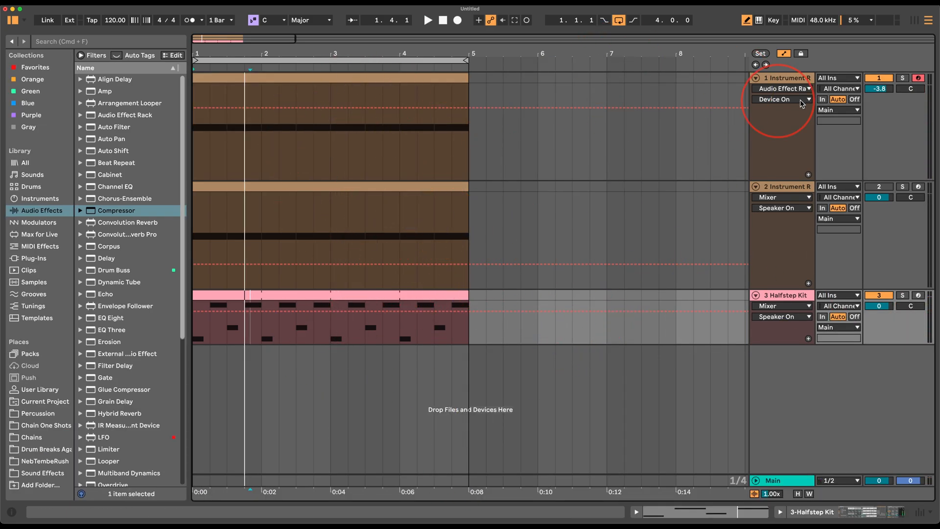
Reselect track 1 and show its Instrument Rack chain with Delay, Reverb and Roar in Device View.
{"action": "left_click", "coordinate": [807, 187]}
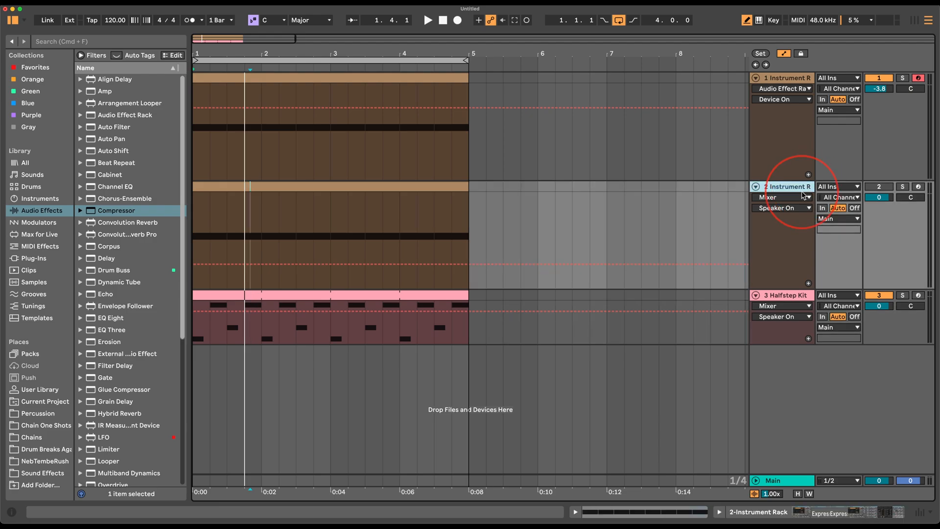
{"action": "left_click", "coordinate": [792, 78]}
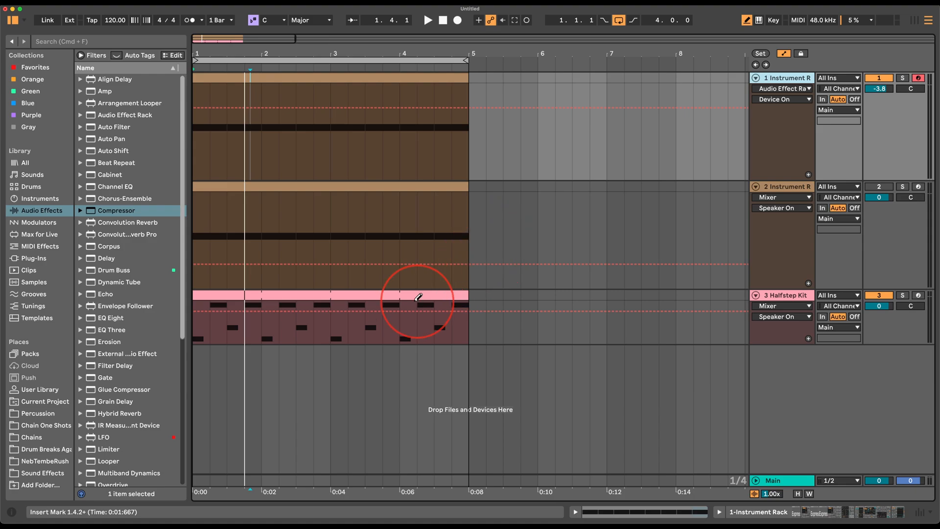
{"action": "double_click", "coordinate": [779, 79]}
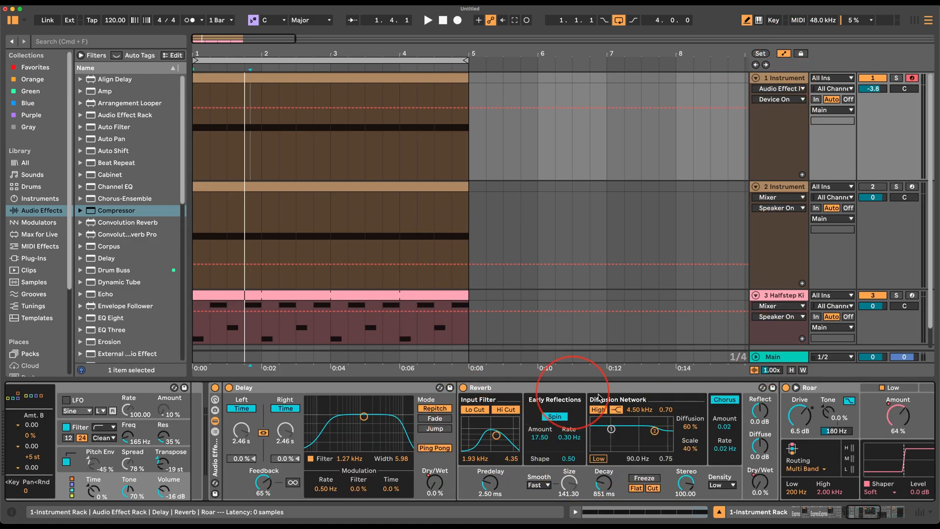